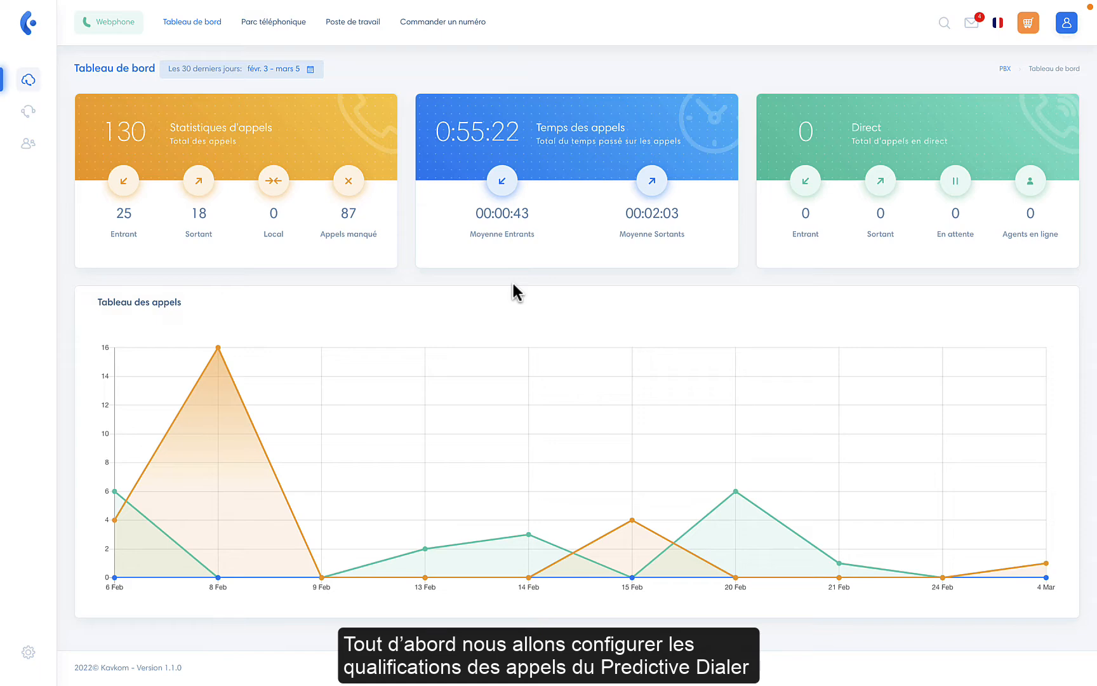
Step: Add the qualification 'Prise de rendez-vous' tagged RDV, with Supprimer le contact enabled
click(21, 118)
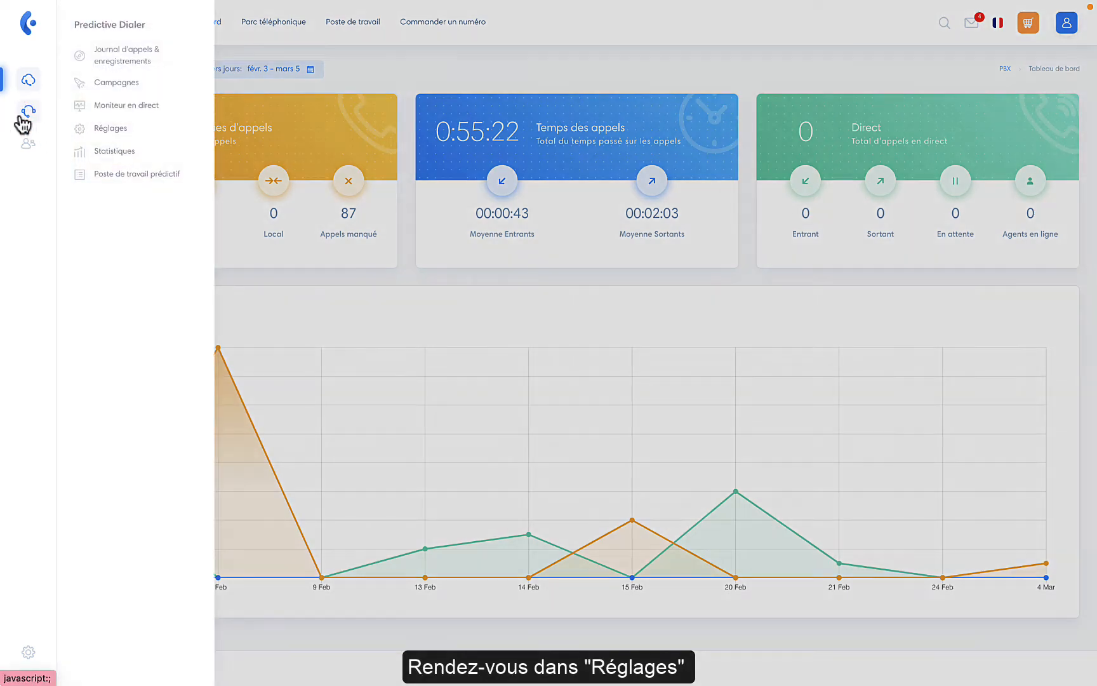
click(83, 131)
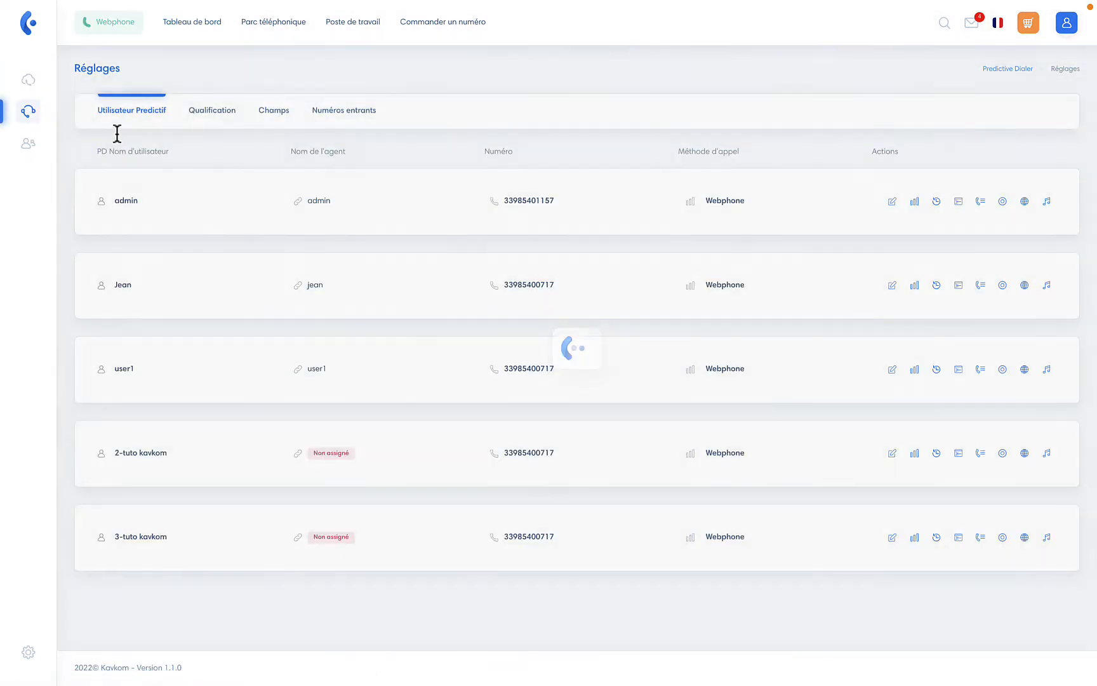
click(202, 115)
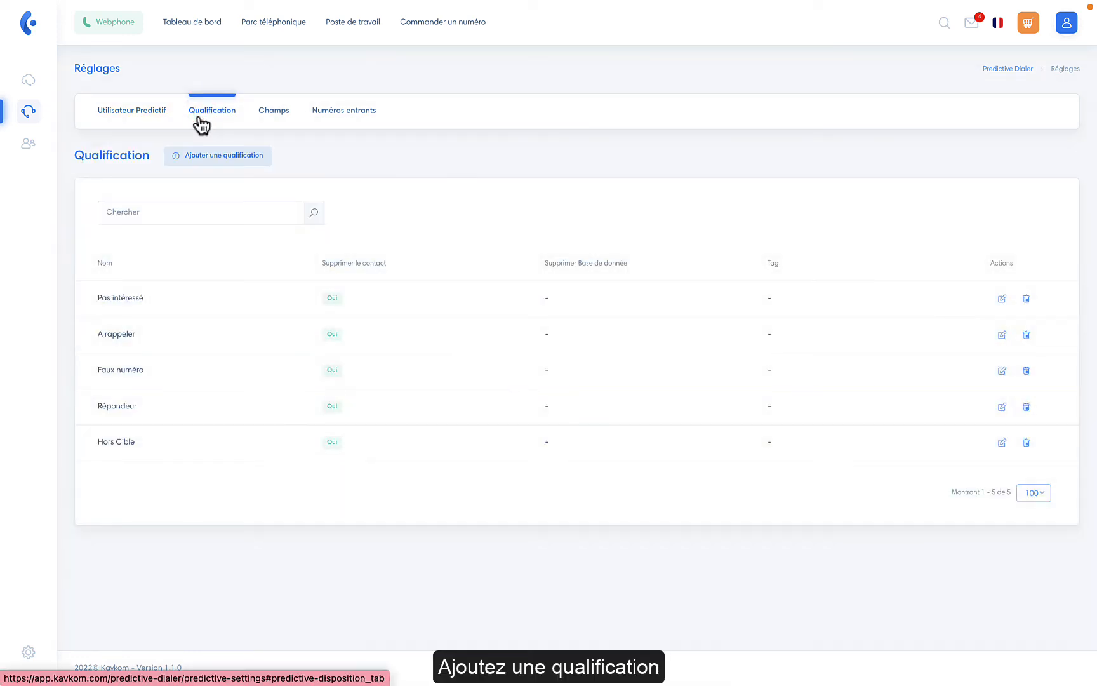
click(209, 154)
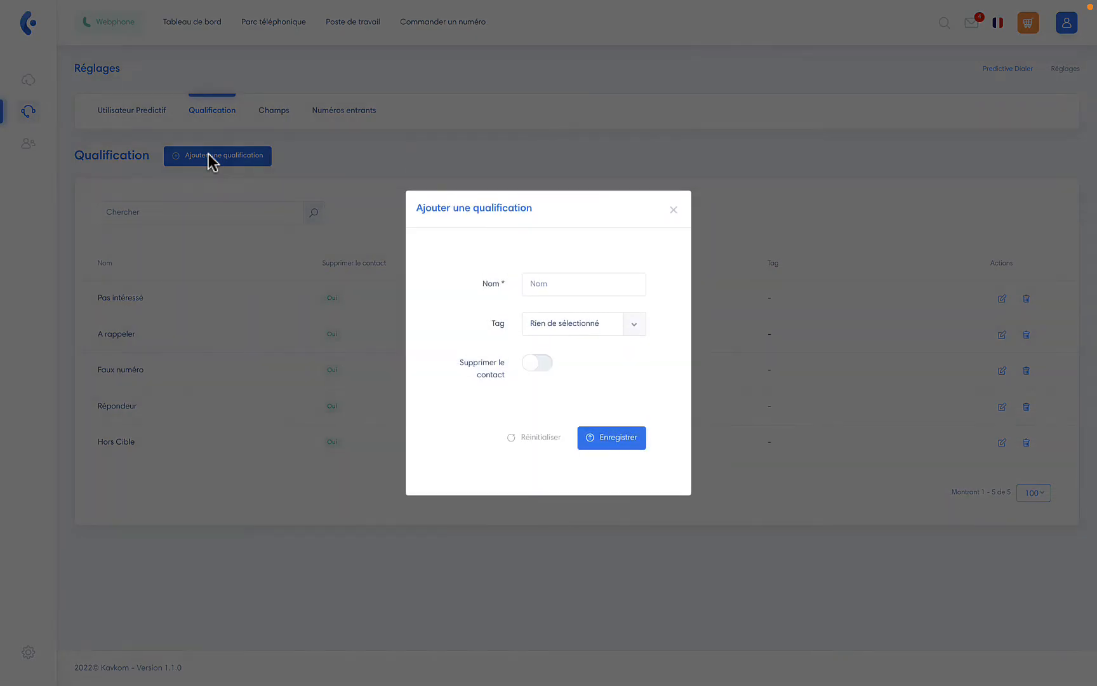
click(538, 261)
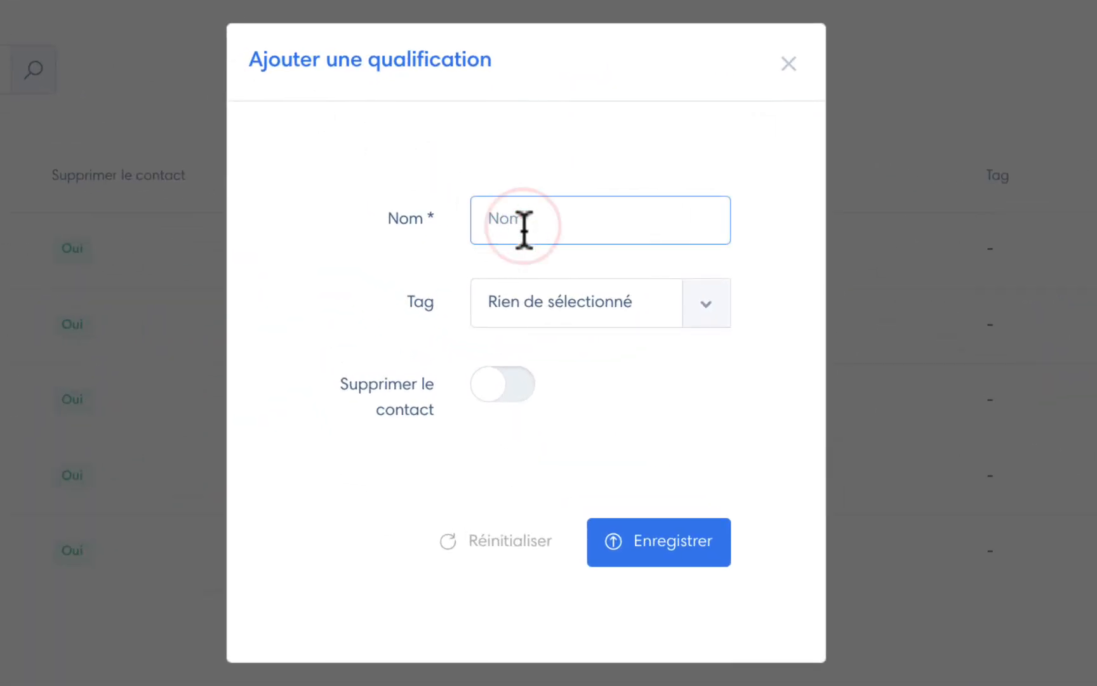
text(Prise de rendez-vous)
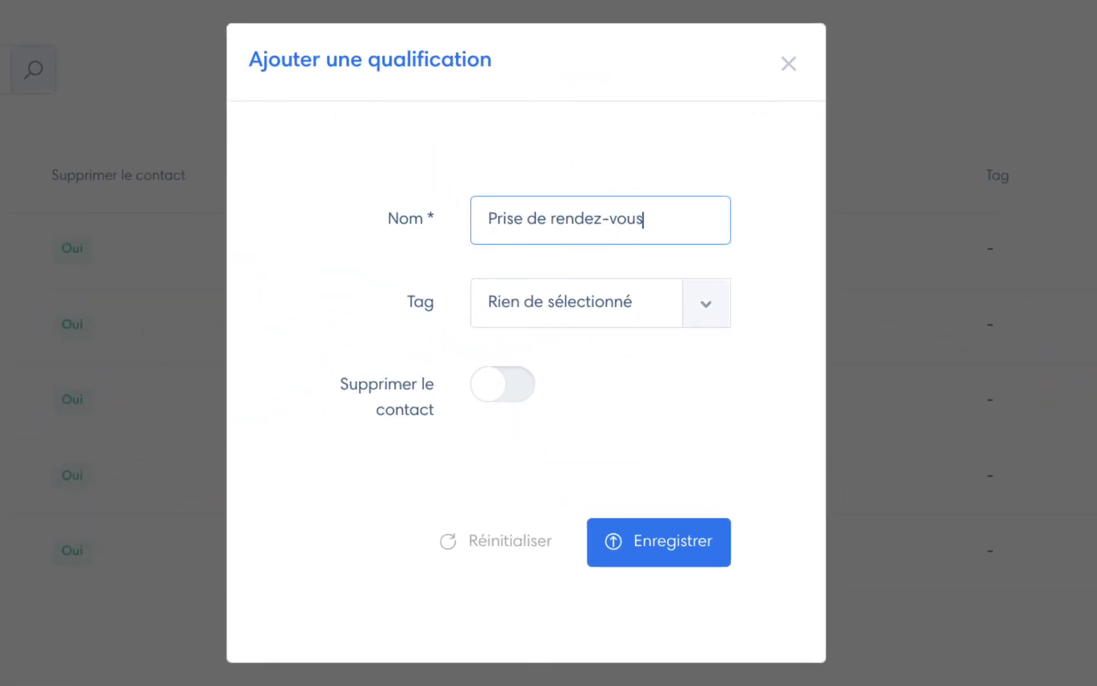
click(578, 314)
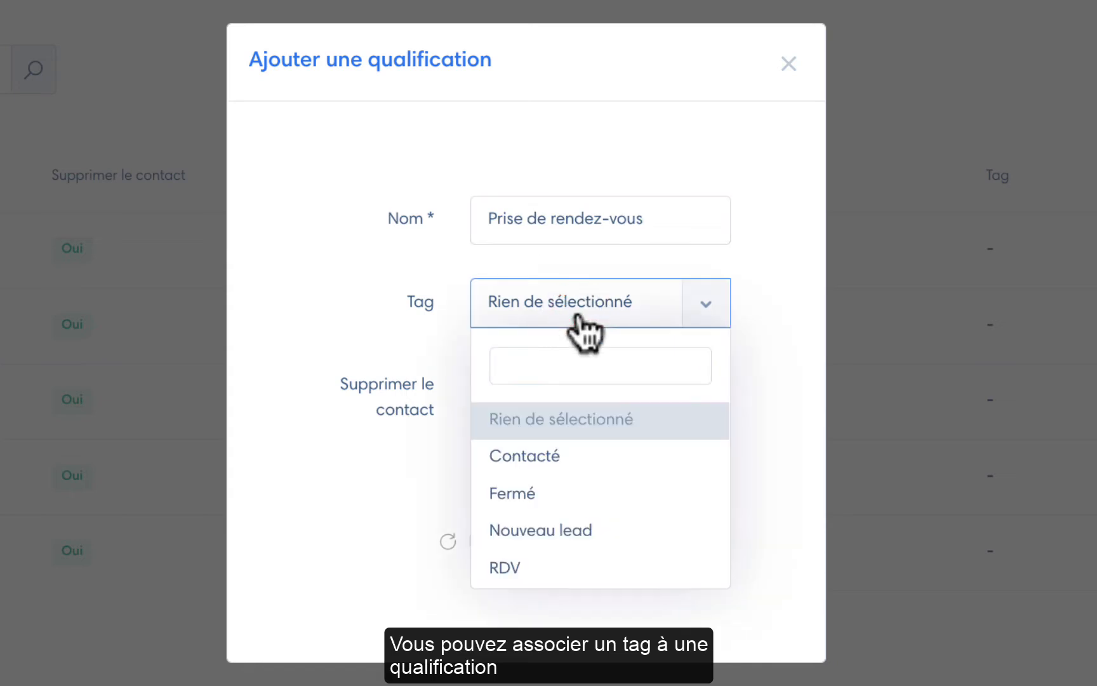
click(584, 567)
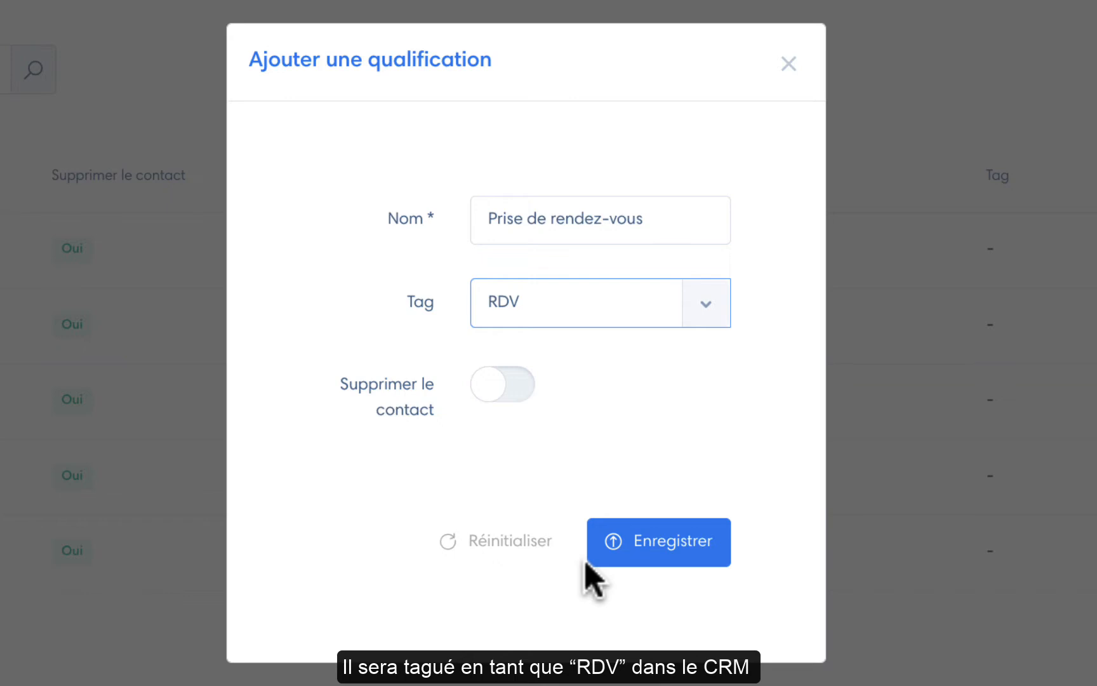
click(487, 396)
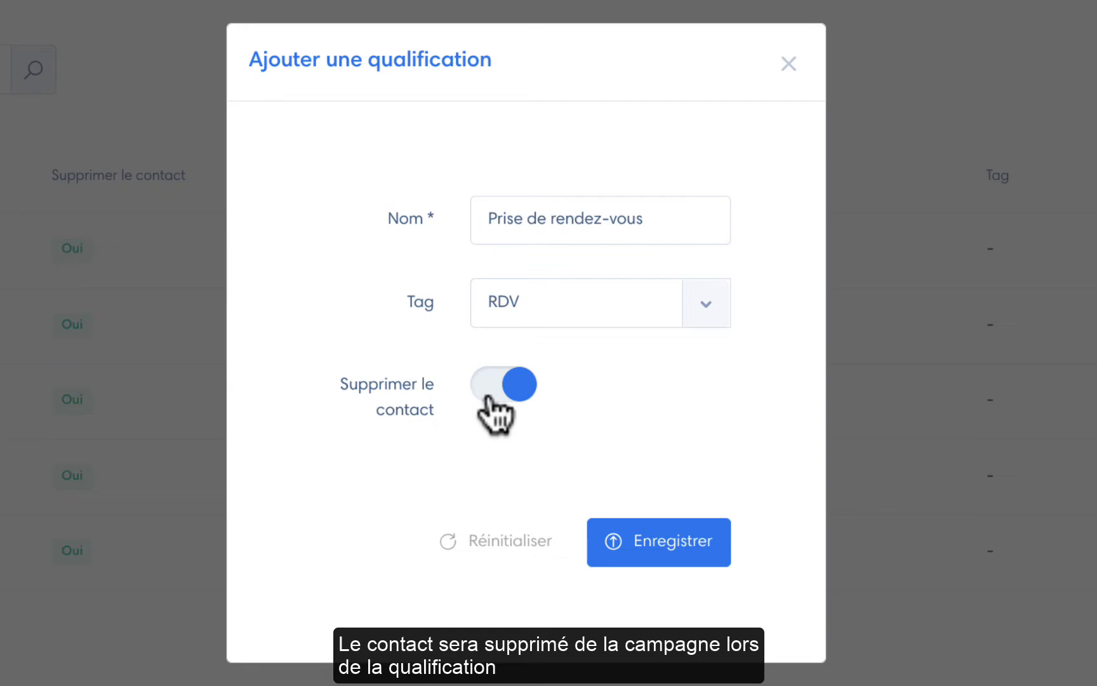
click(644, 544)
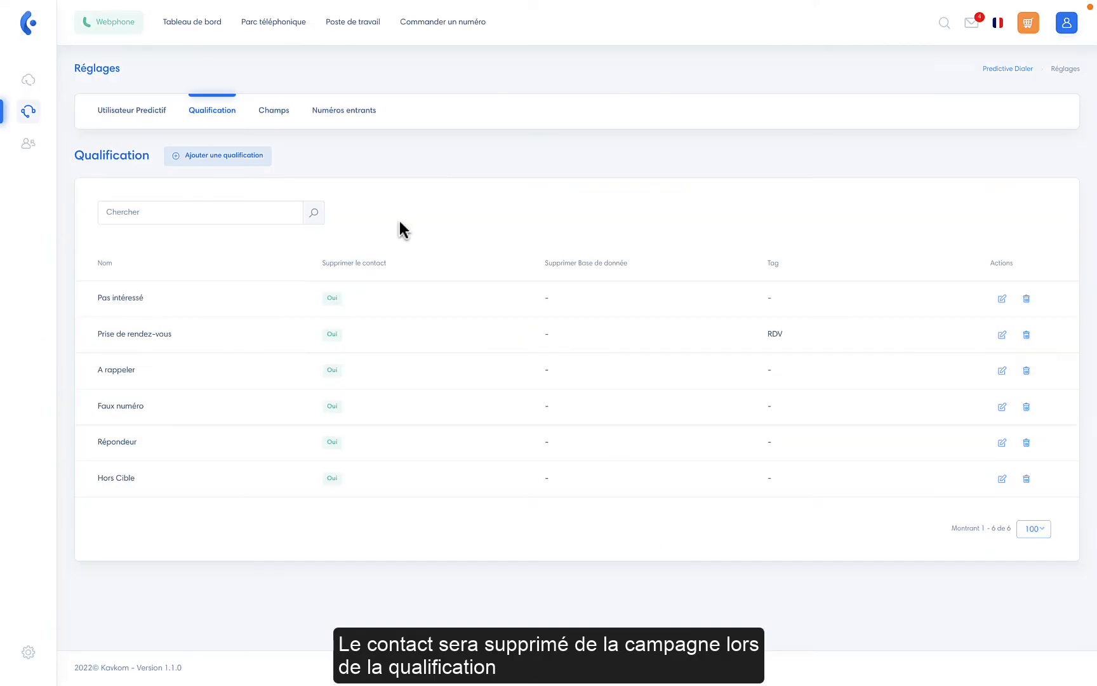
Step: Create a new dialer field named 'Code Postal' in the Champs settings
click(277, 116)
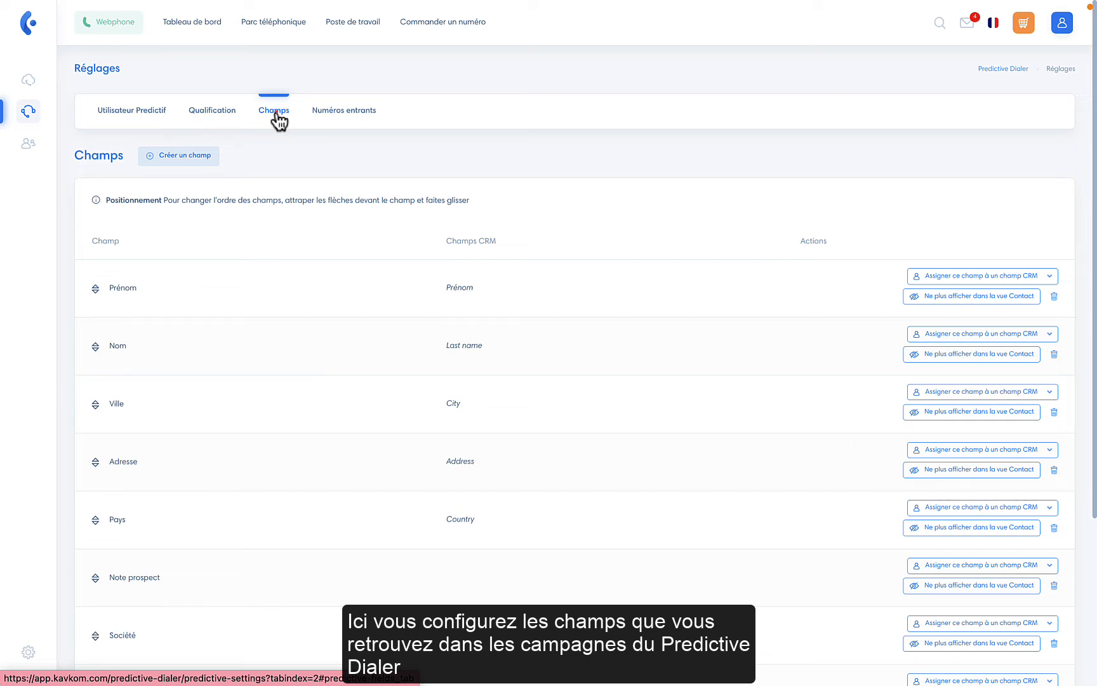
click(203, 158)
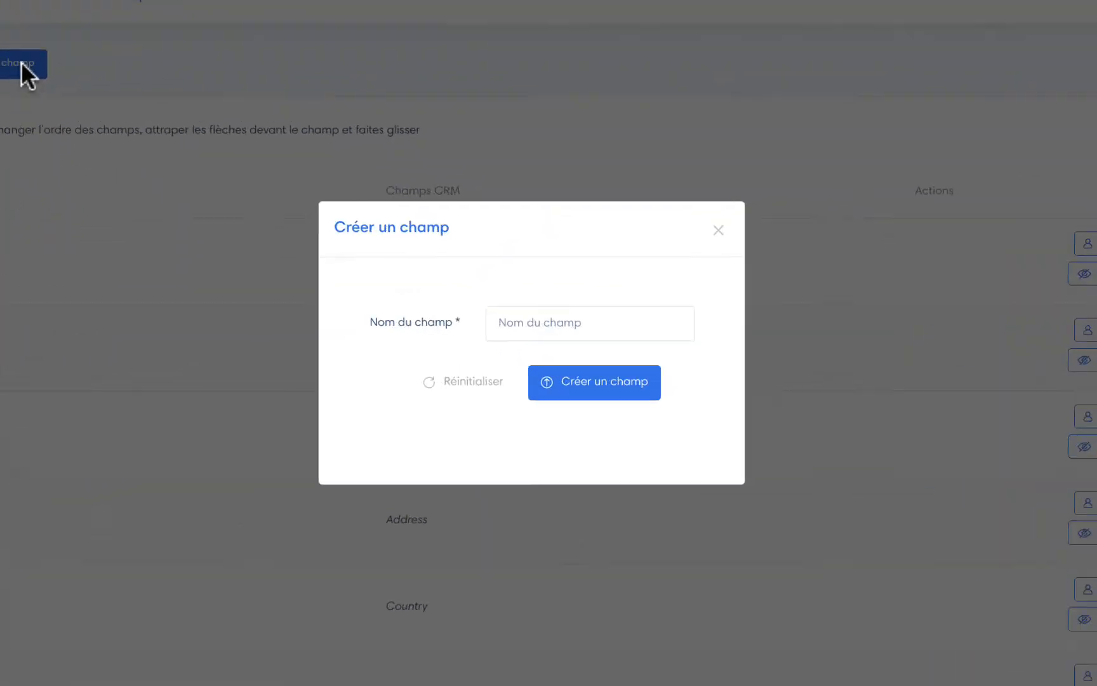
click(522, 314)
text(Code Postal)
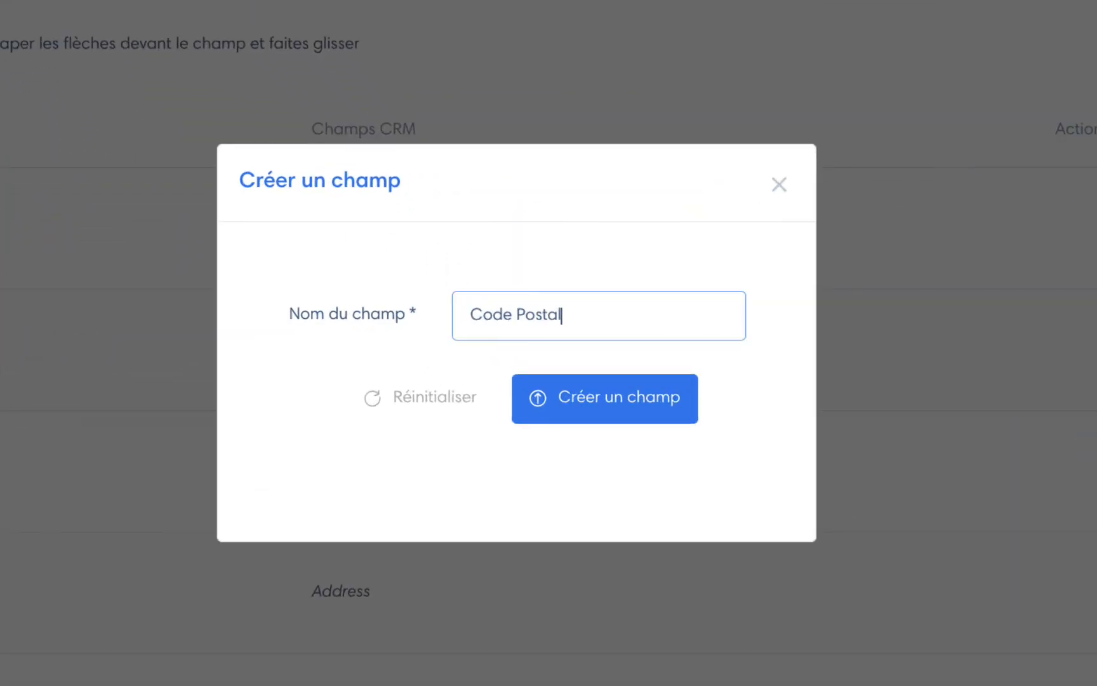
click(585, 397)
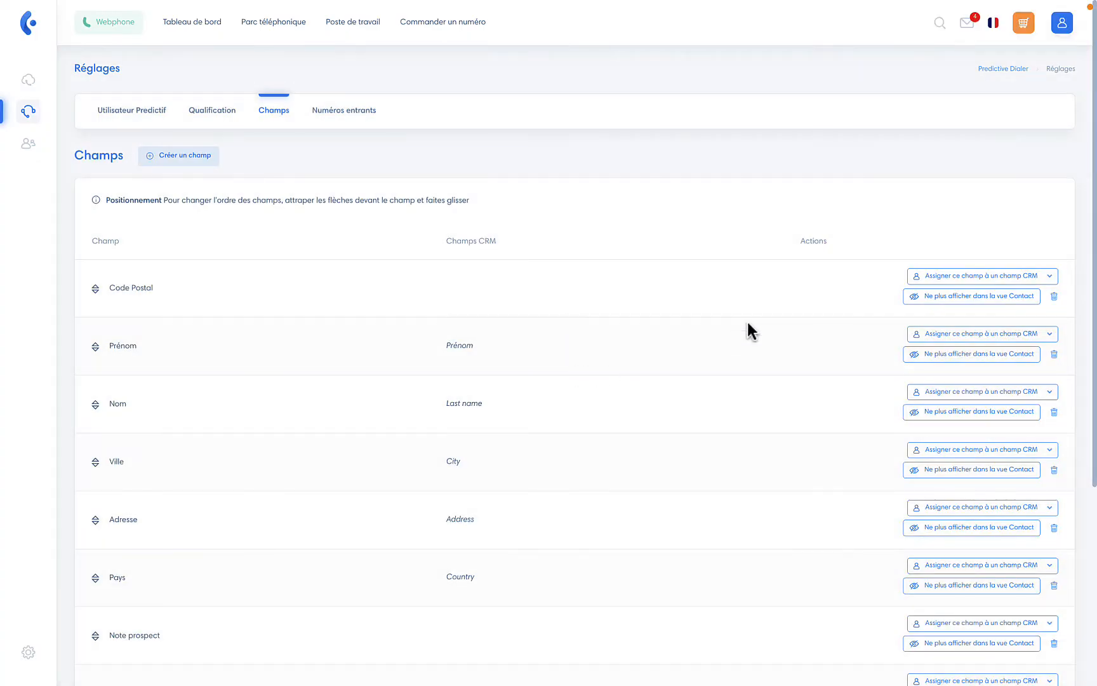
Step: Link the Code Postal field to the CRM field Zip code and save
click(990, 278)
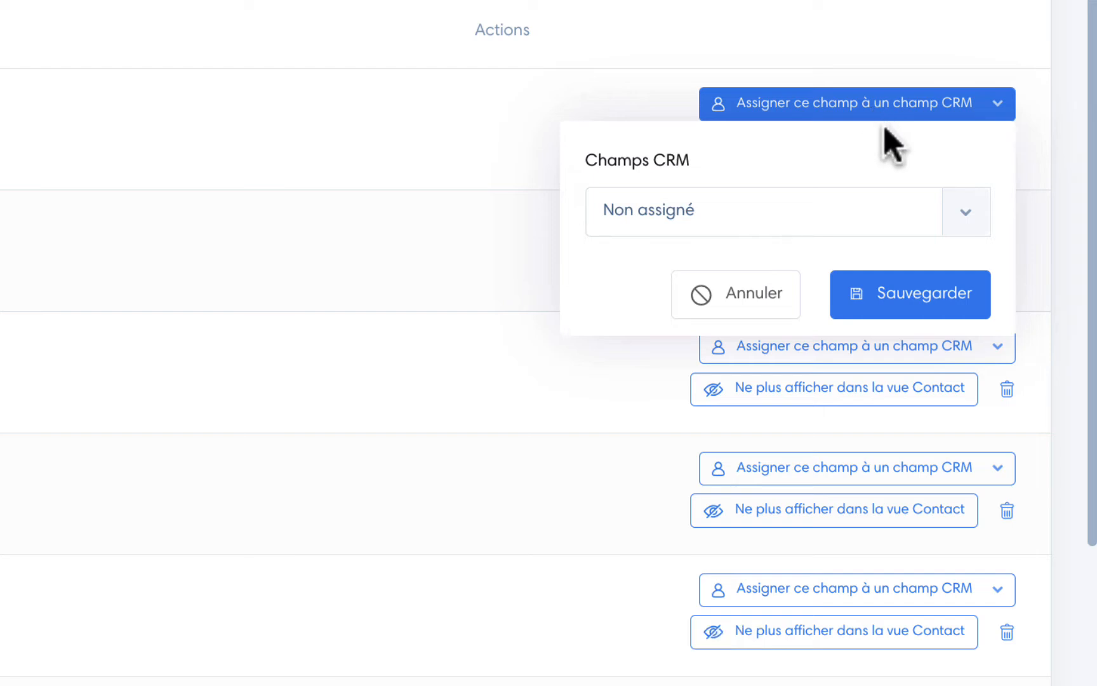
click(966, 215)
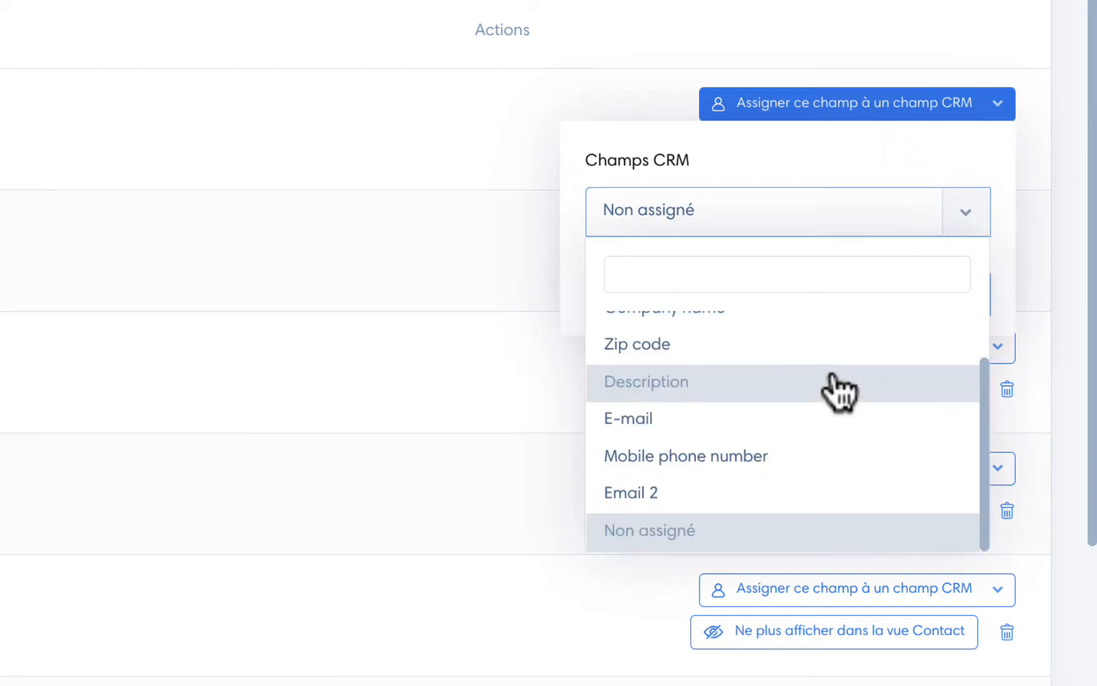
click(825, 349)
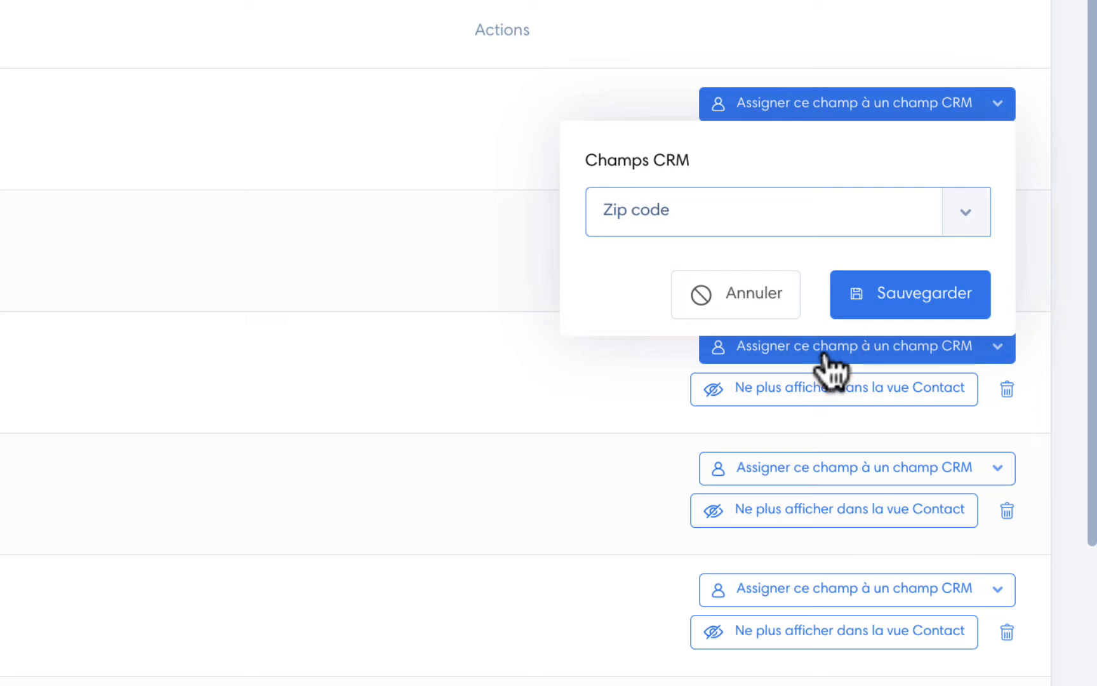
click(921, 314)
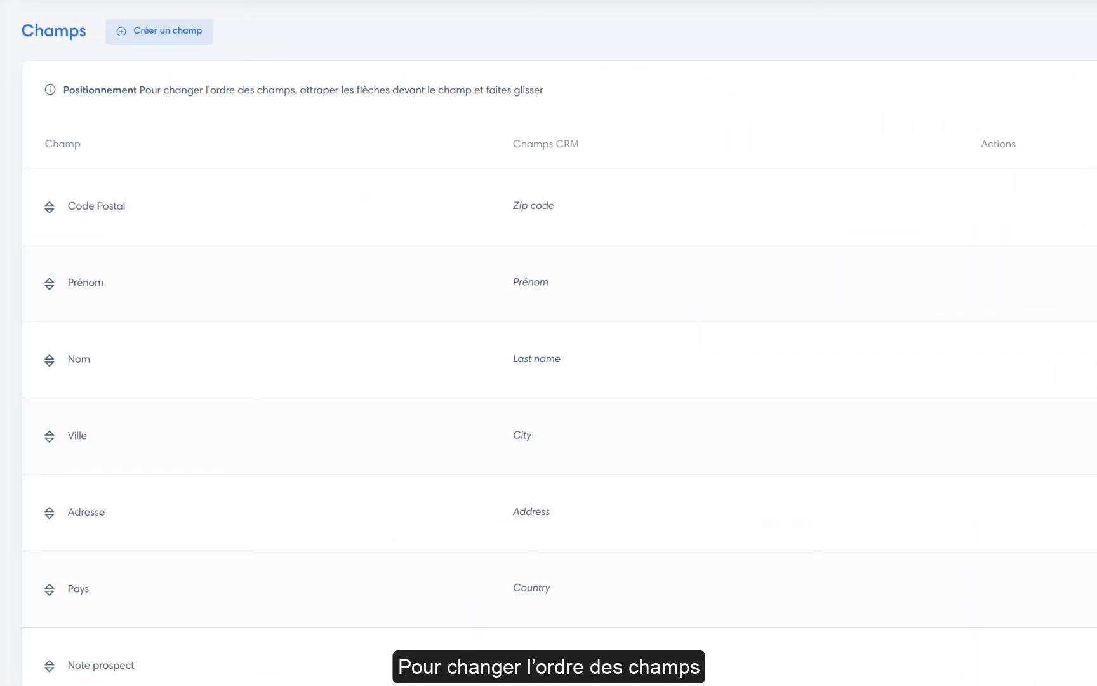
Step: Drag the Code Postal row down so it sits between Ville and Adresse
click(50, 206)
drag(50, 205, 52, 440)
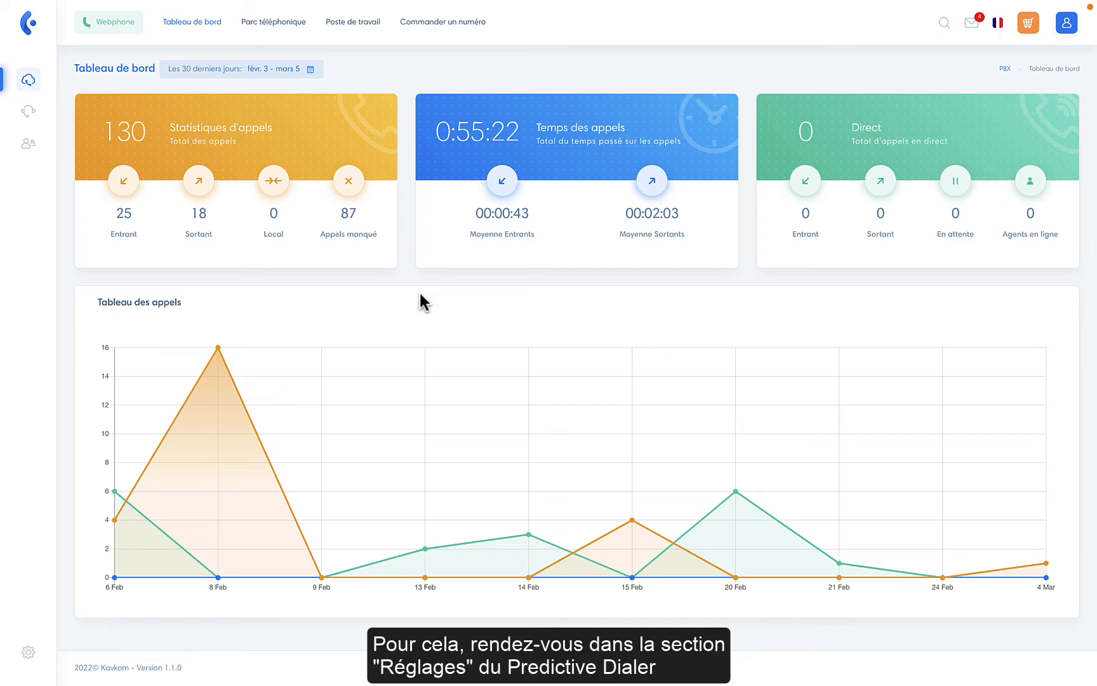
Step: Save user1's voice connection as Webphone after briefly trying Téléphone SIP
click(26, 115)
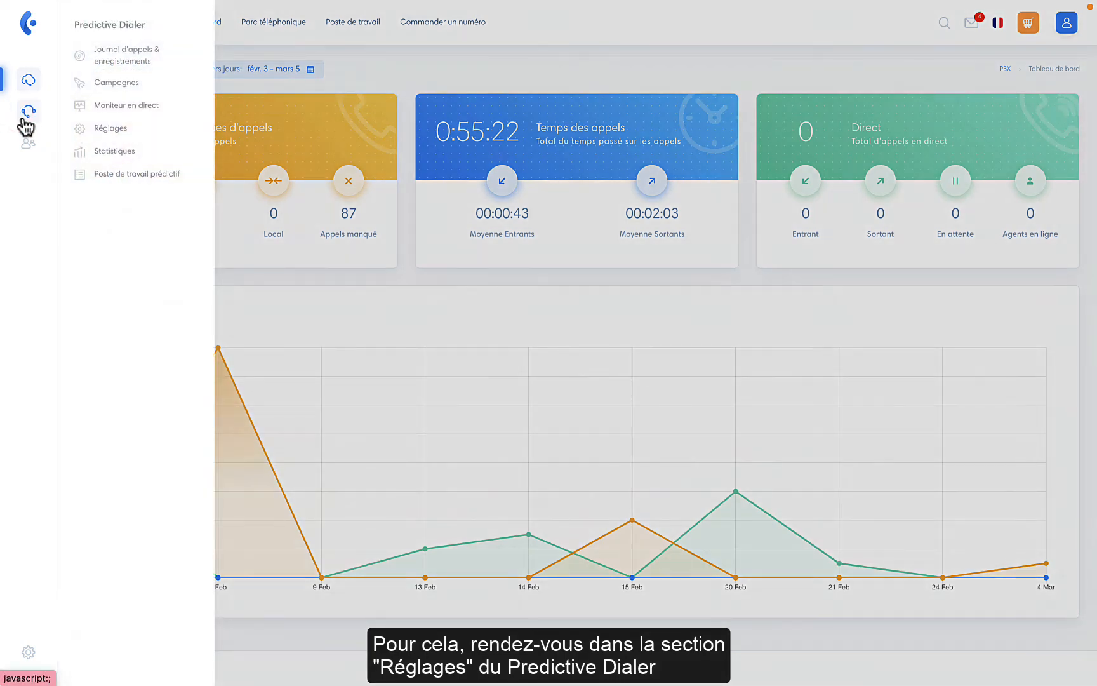
click(125, 137)
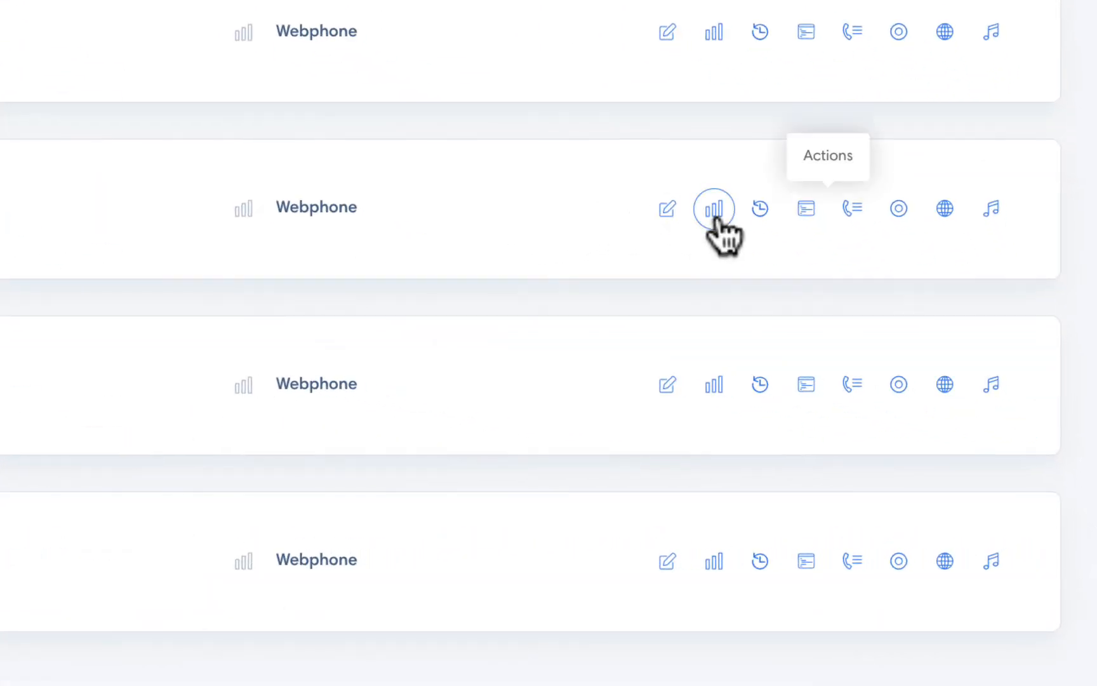
click(715, 213)
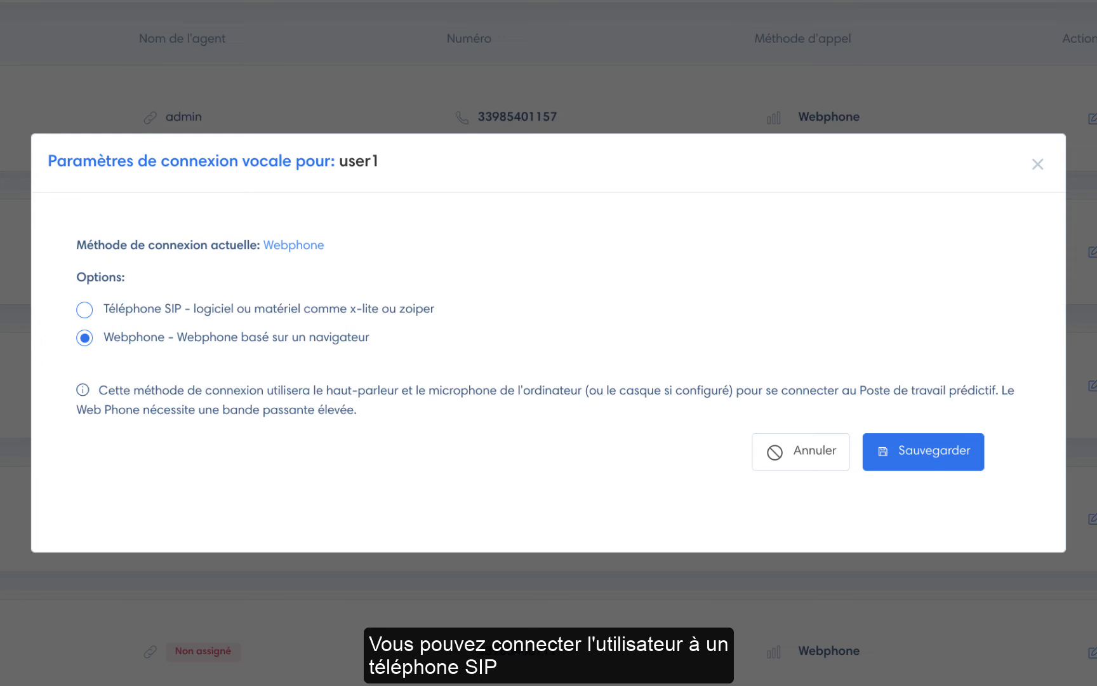
click(148, 310)
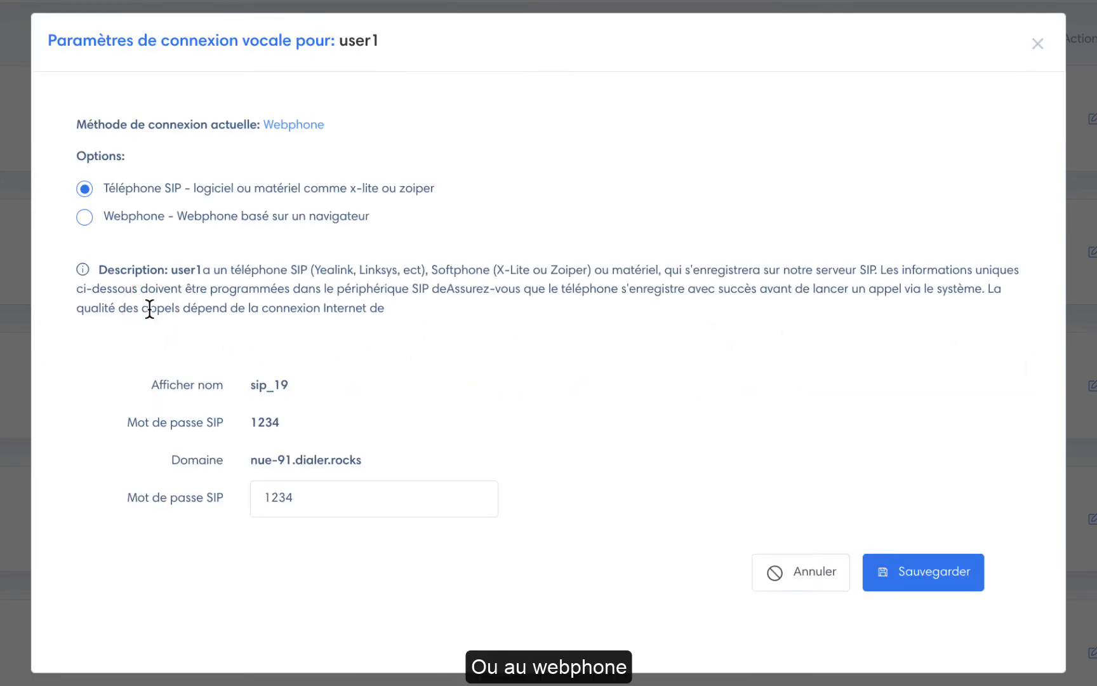
click(146, 218)
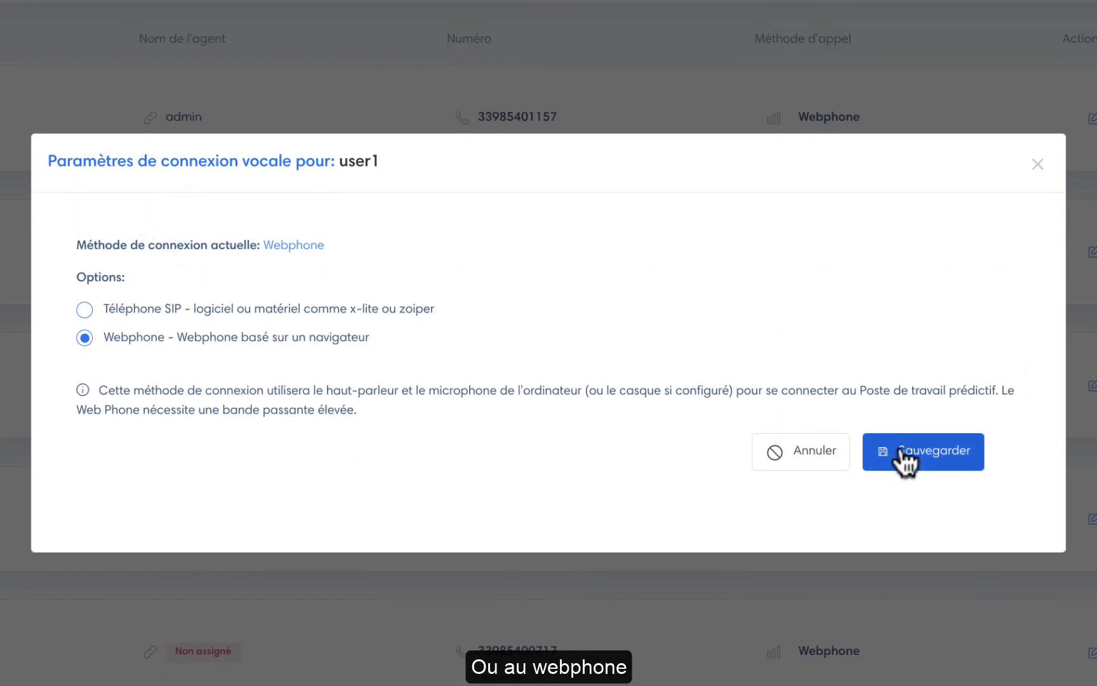
click(904, 451)
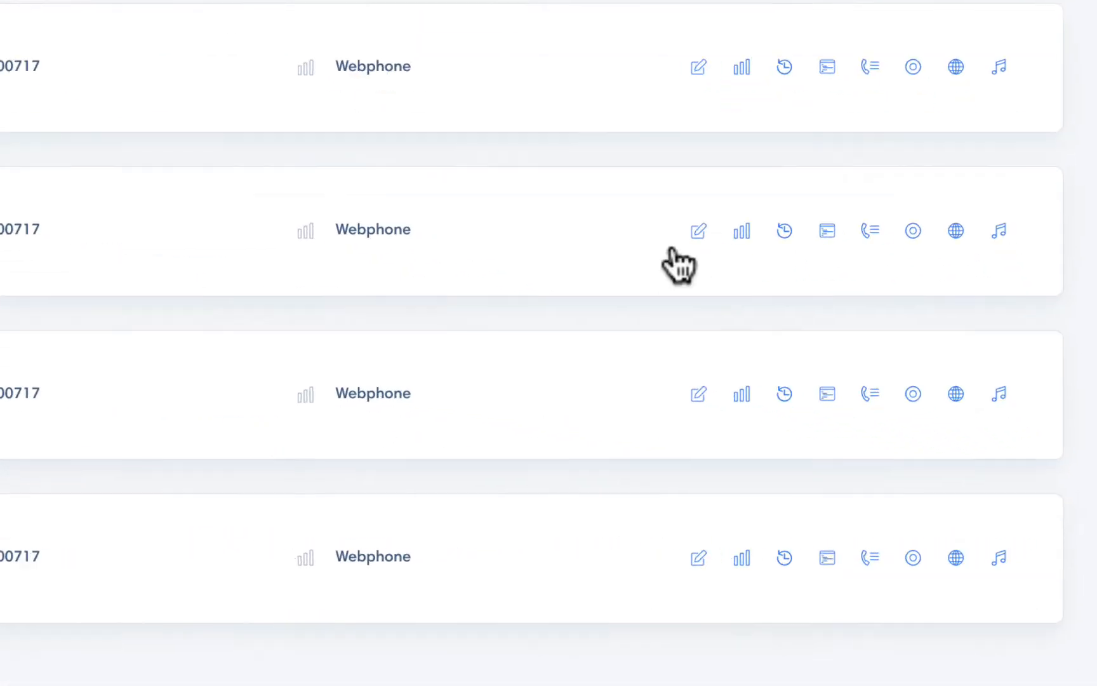
Step: Assign agent account user1 to predictive user user1, keeping its current number
click(892, 369)
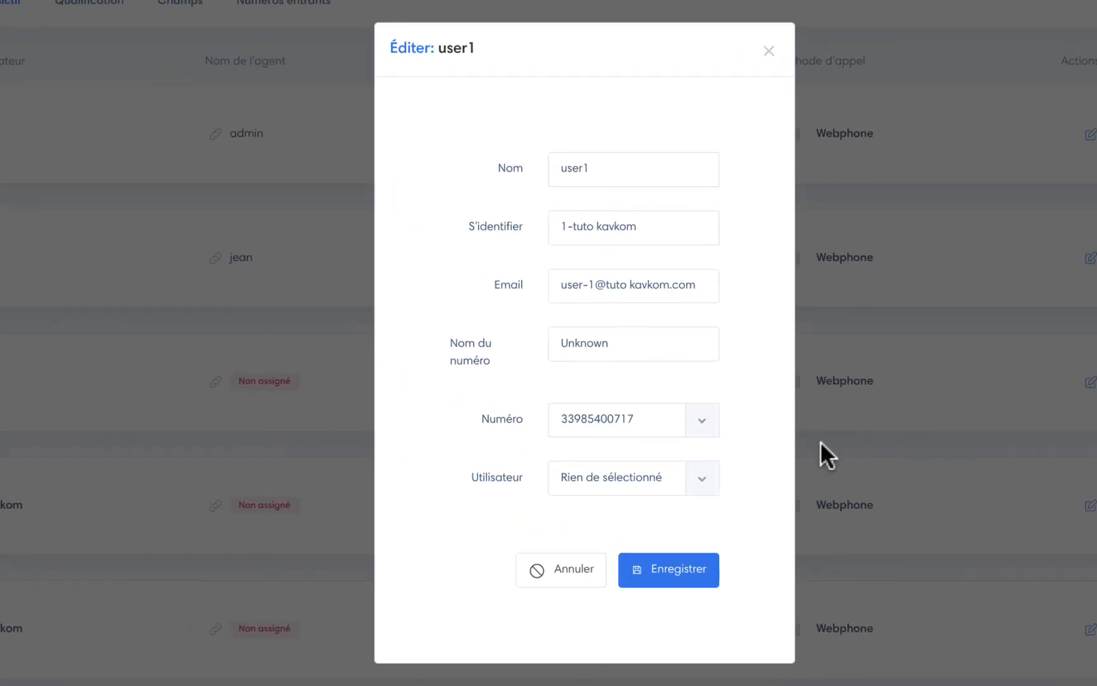
click(679, 484)
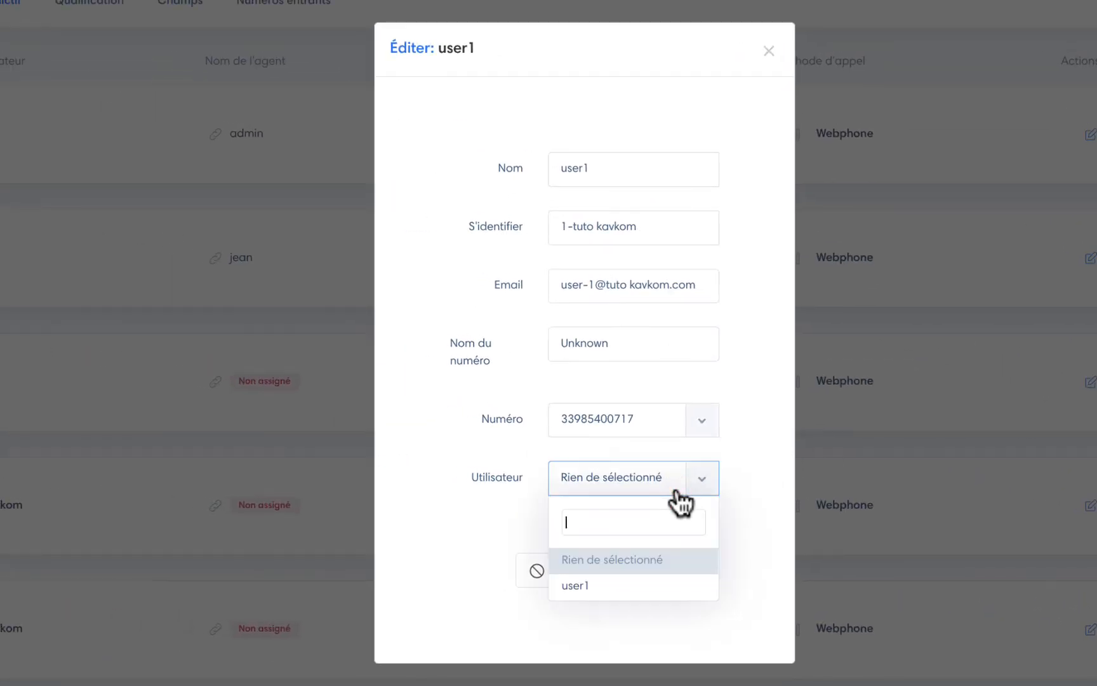
click(661, 585)
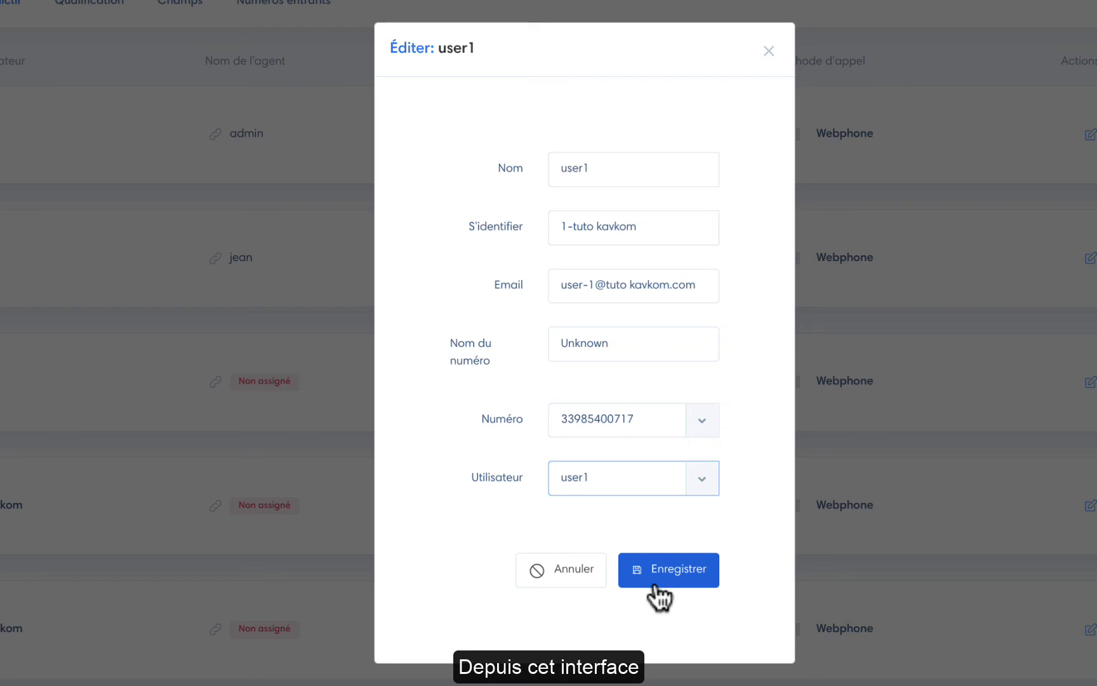
click(700, 424)
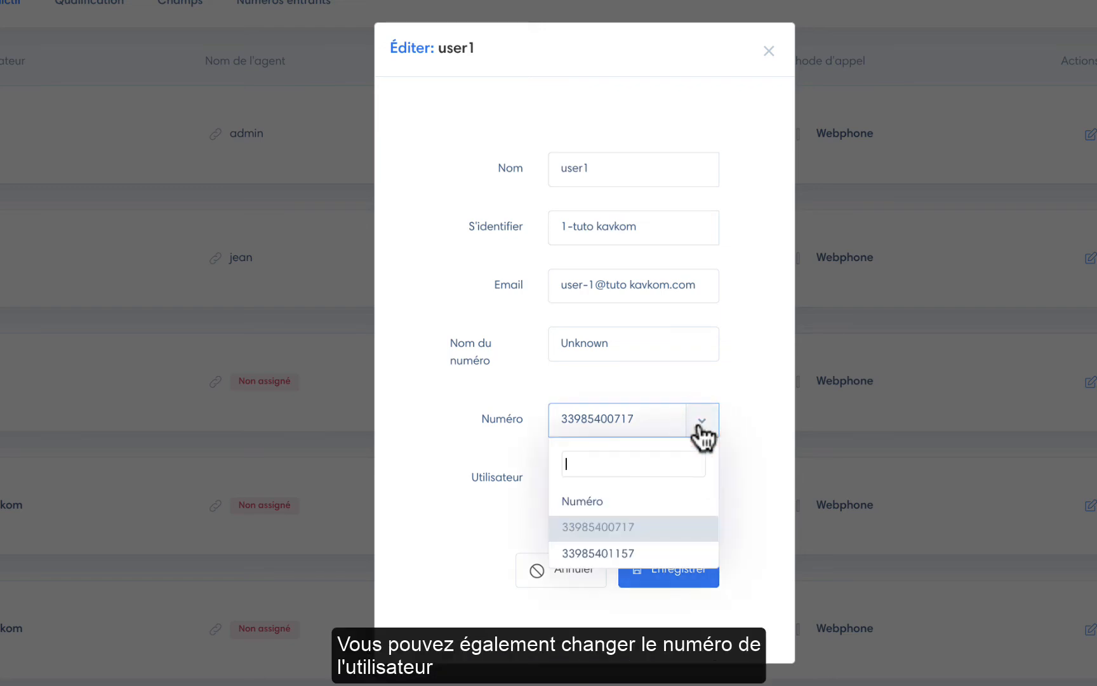
click(701, 422)
click(677, 579)
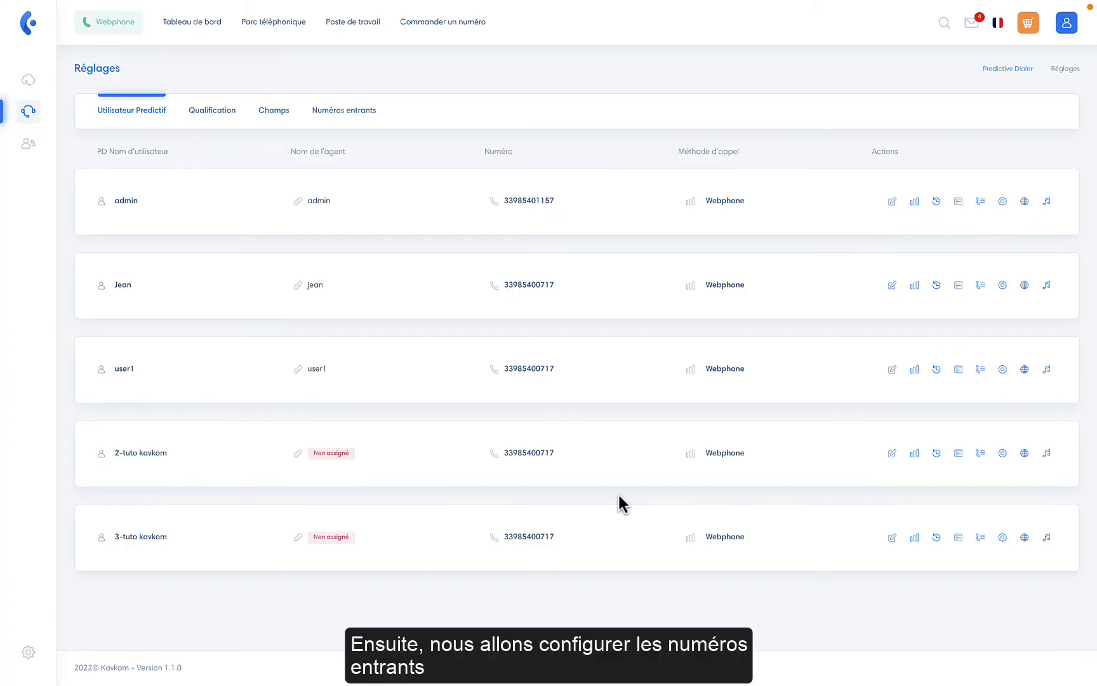
Step: Add an incoming number with description 'Agent', routed to the Transport campaign
click(348, 119)
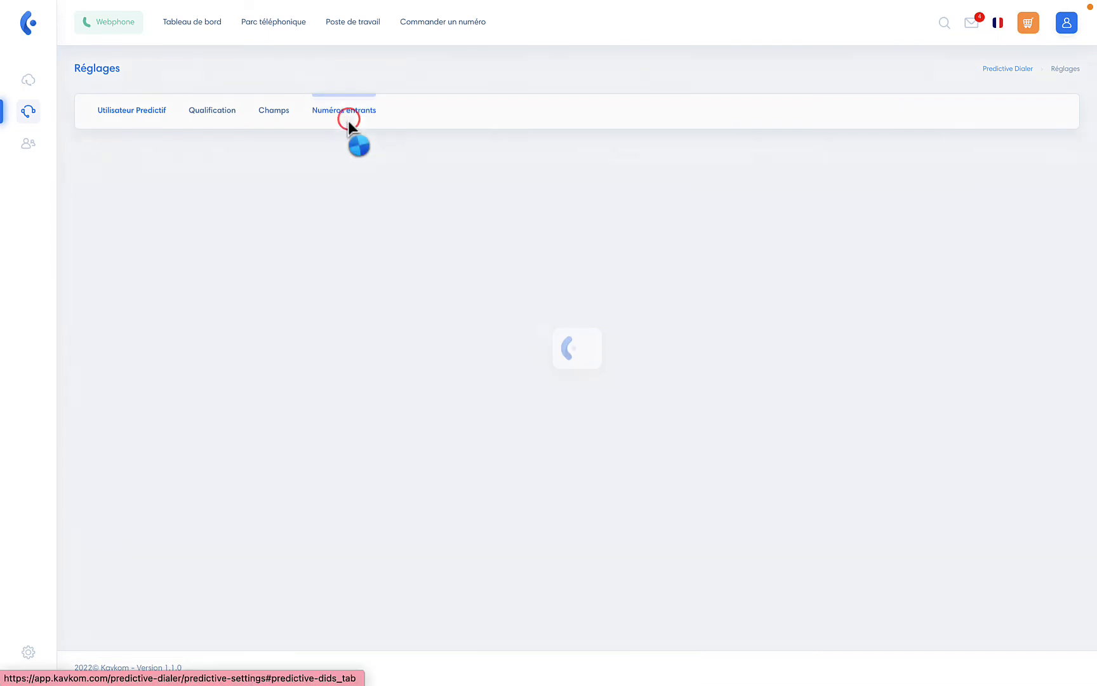
click(274, 157)
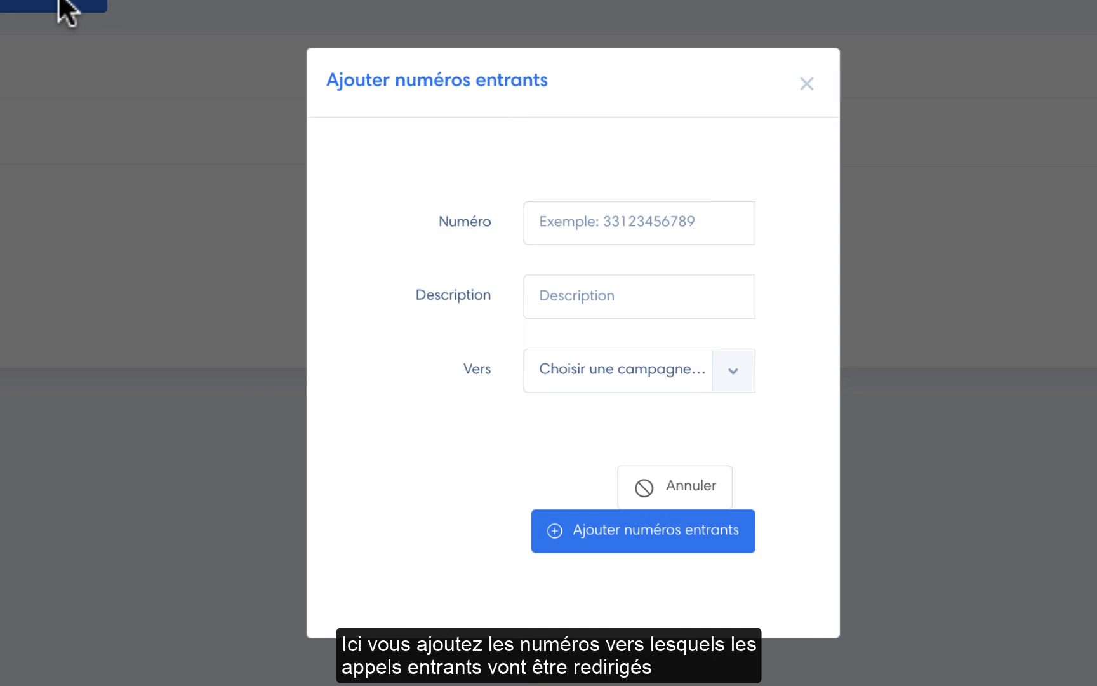
click(608, 220)
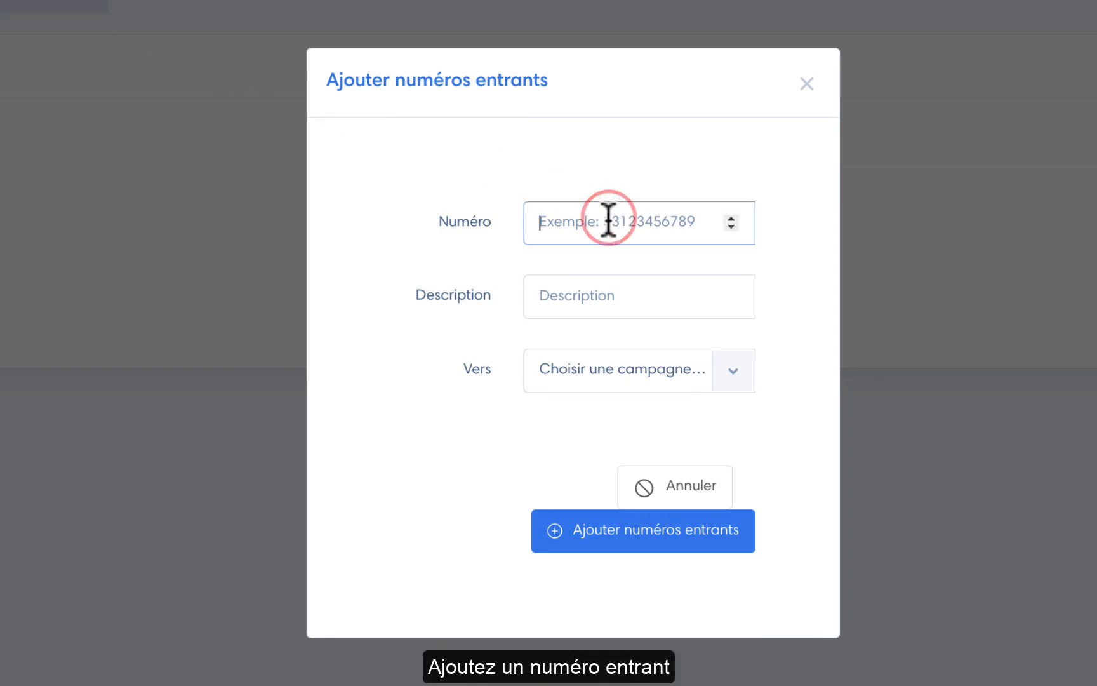
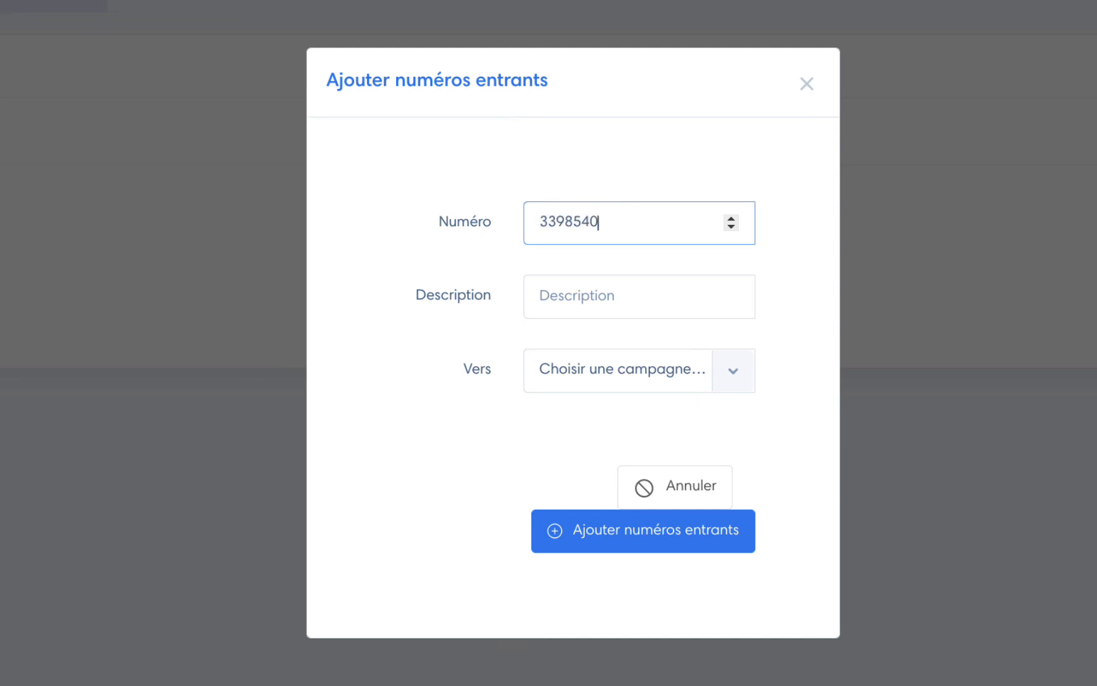
click(599, 297)
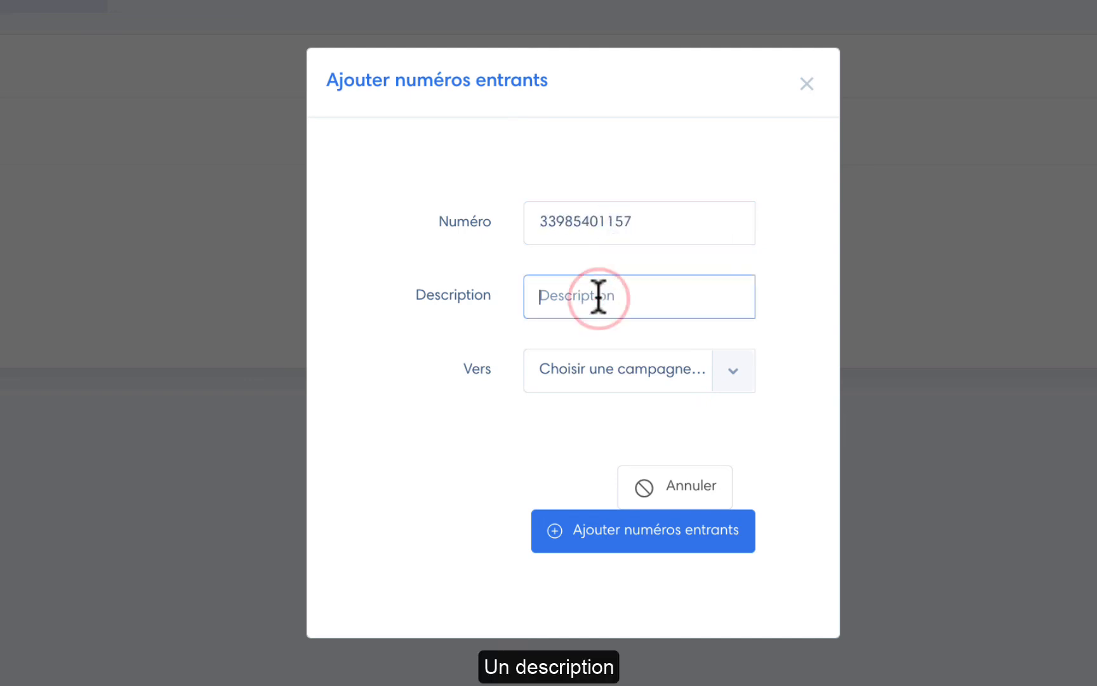
text(Agent)
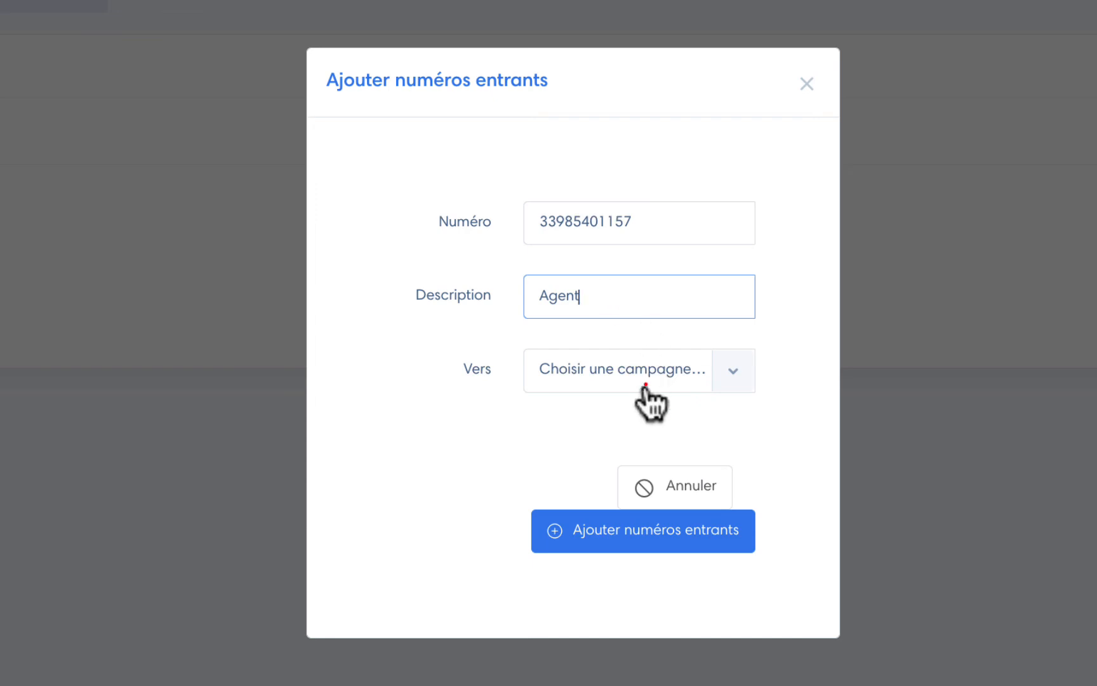
click(645, 384)
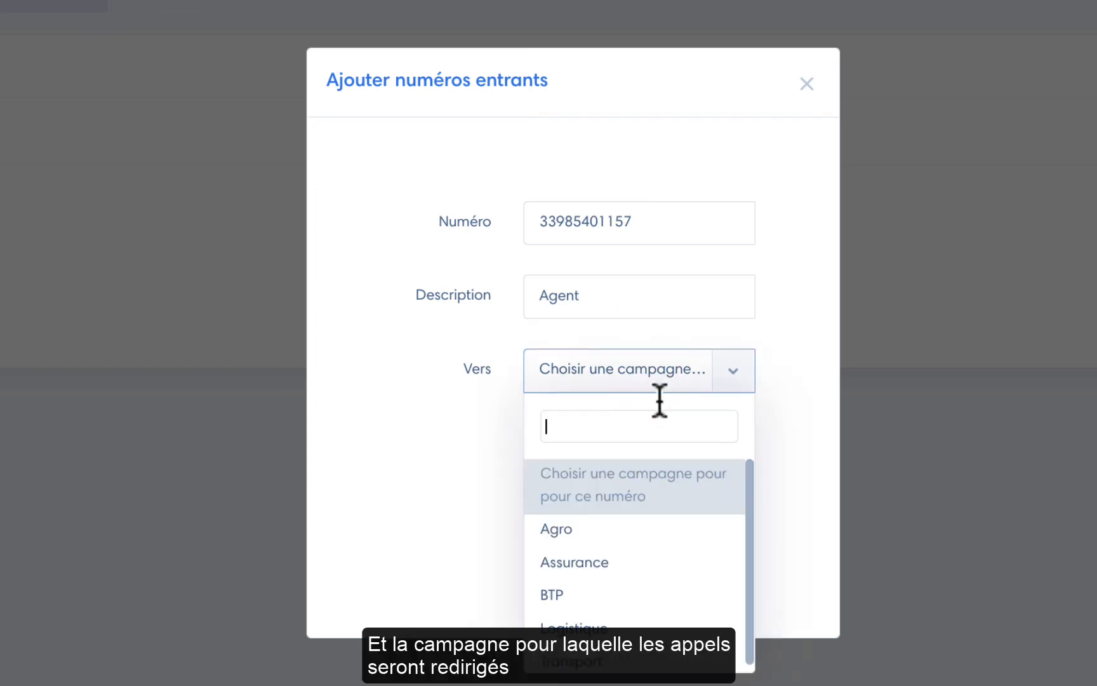
click(619, 662)
click(664, 538)
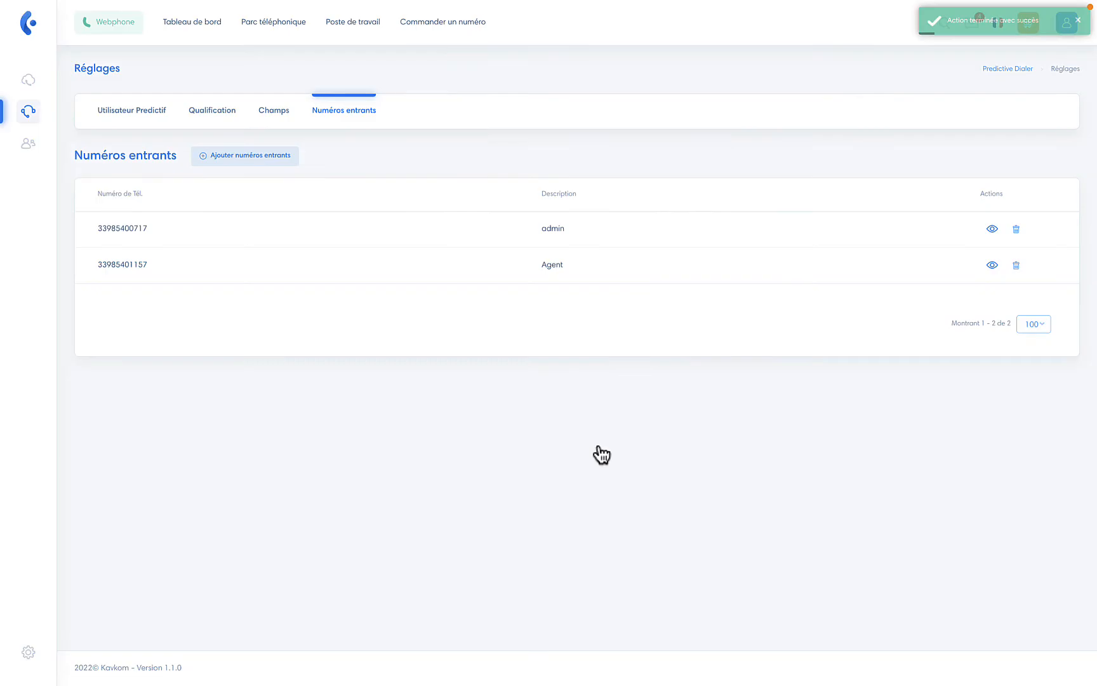
Step: Review the admin user's ten recent calls, then close the recent calls window
click(115, 112)
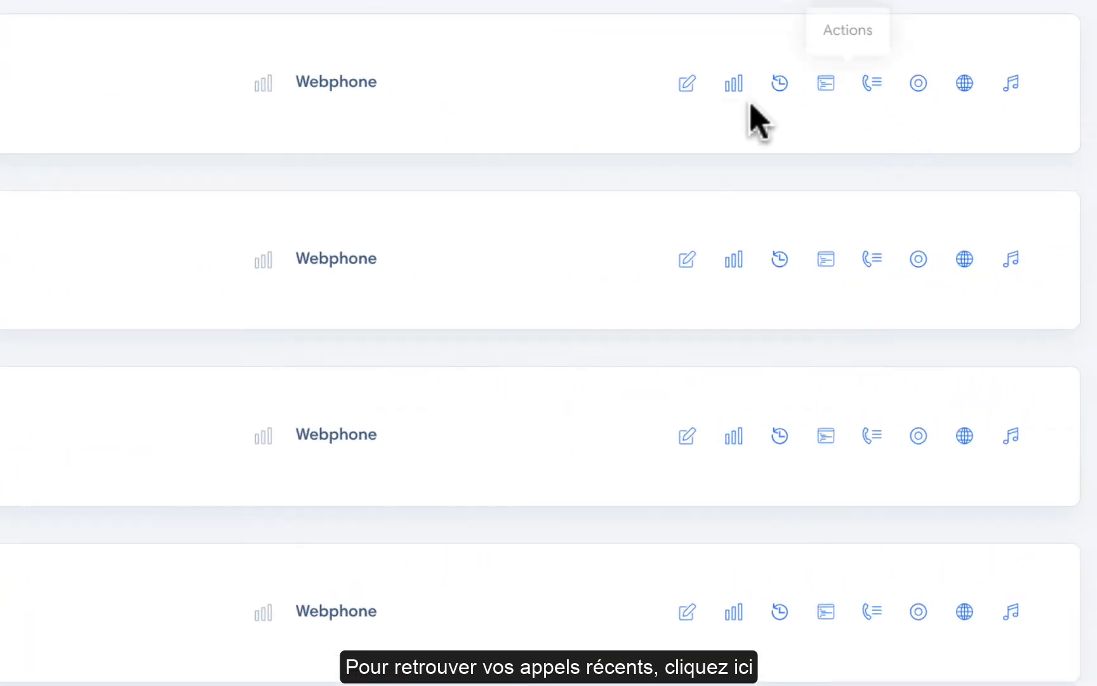
click(936, 202)
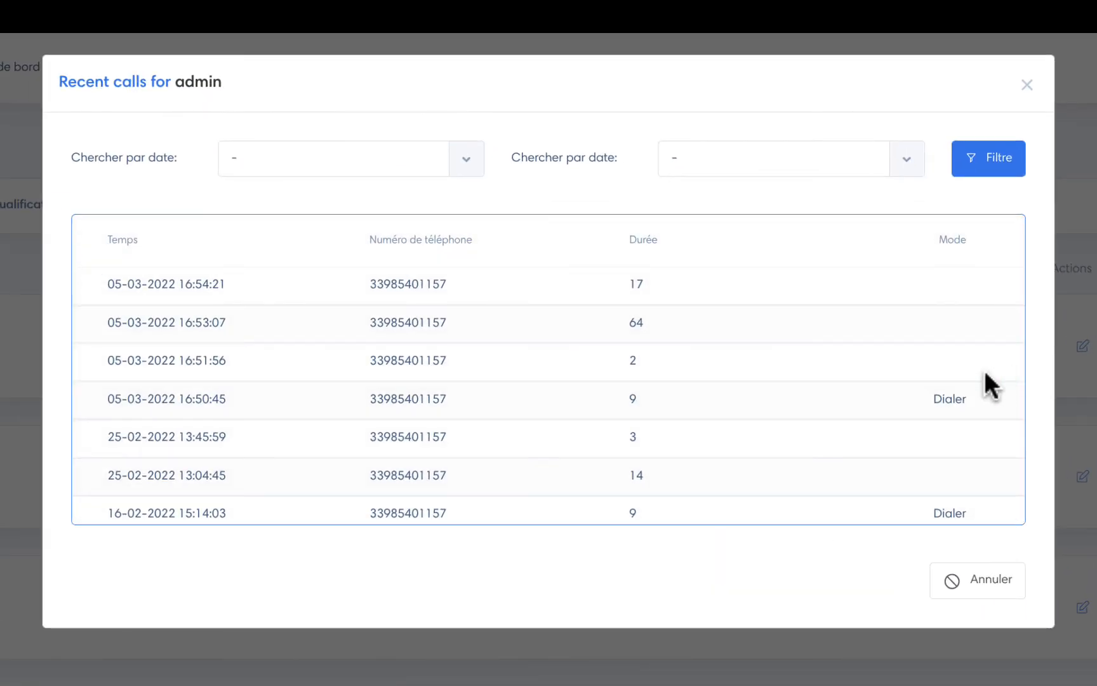
scroll(984, 373, down, 5)
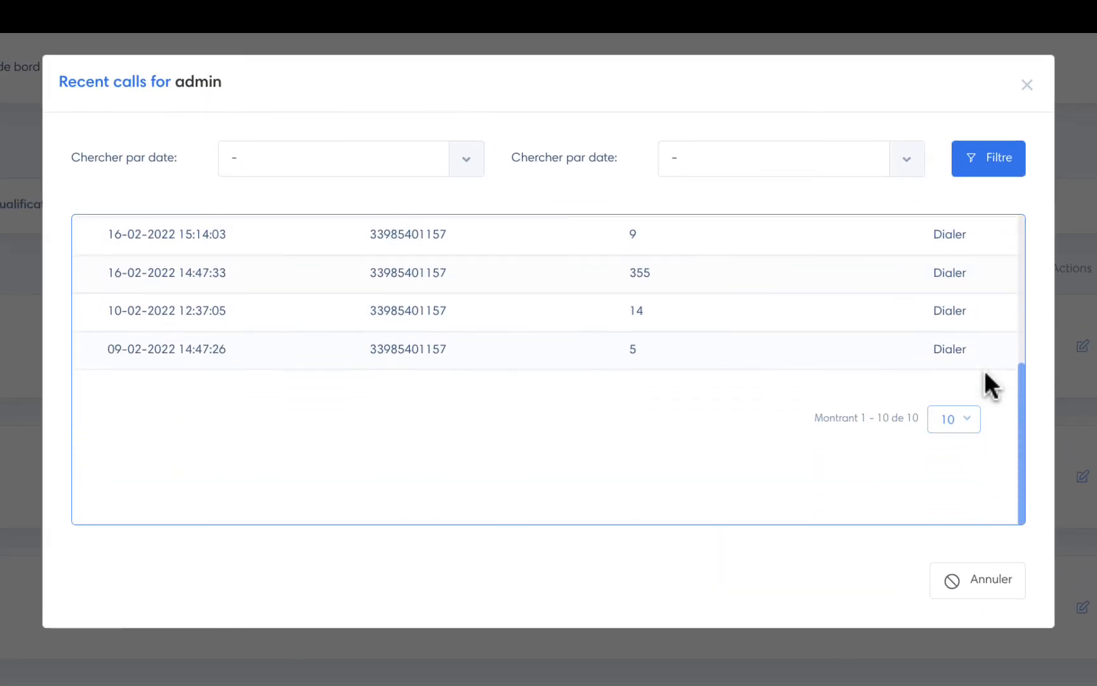
click(1027, 86)
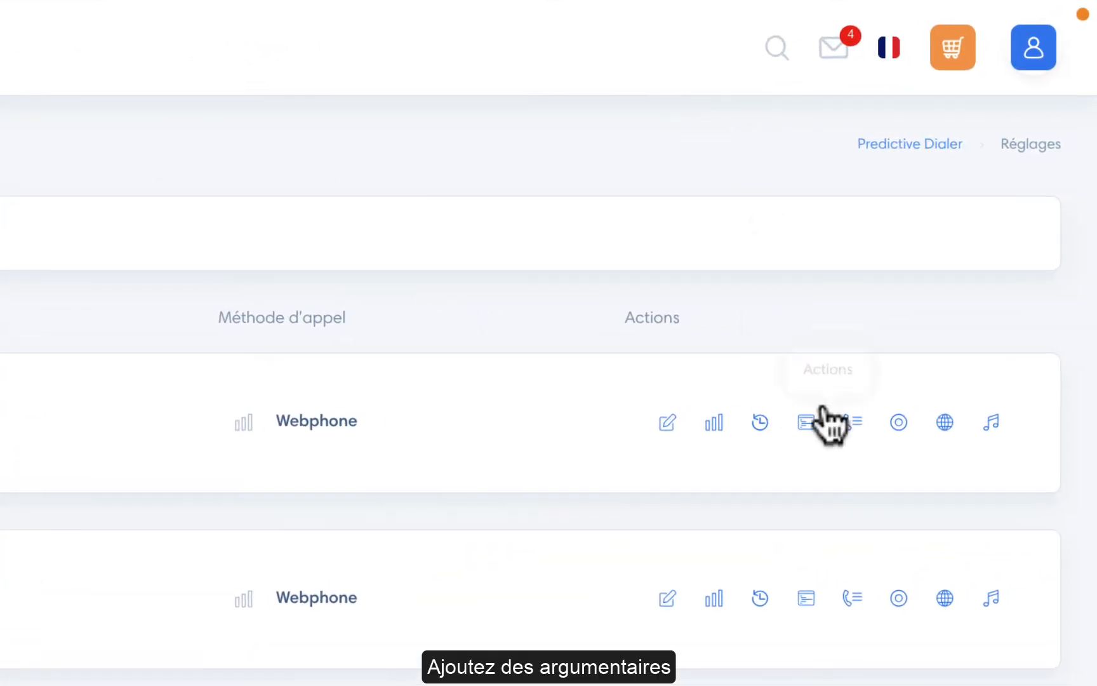
Step: Add a 'Rappel Vente' script with pasted content for admin and set it as main
click(813, 417)
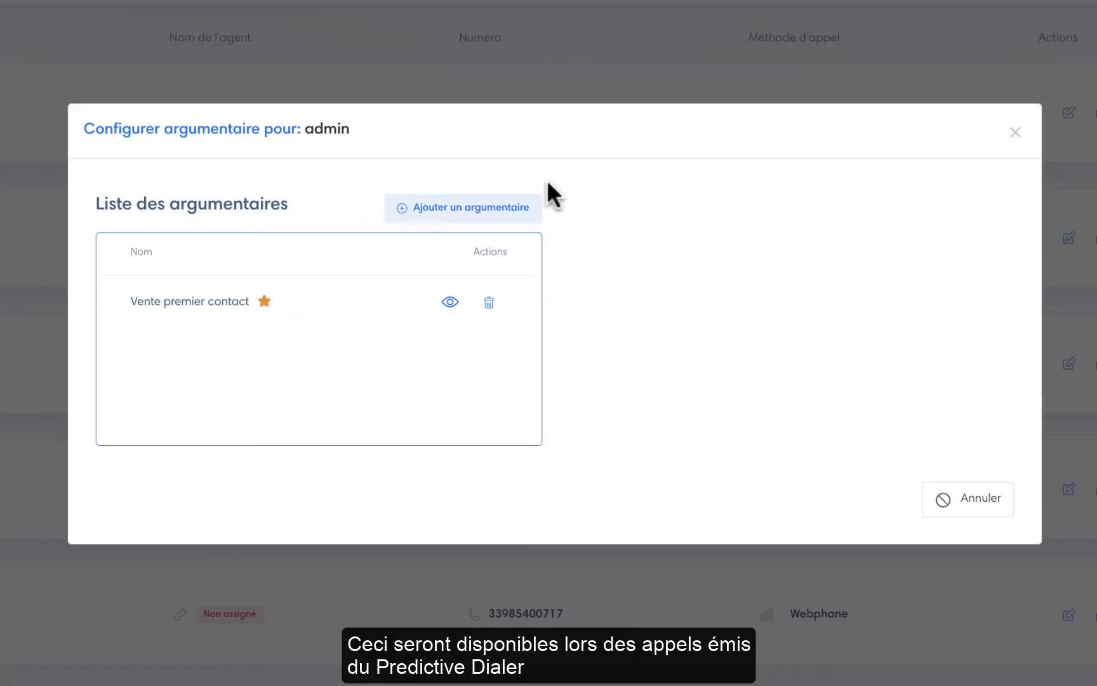
click(503, 206)
text(Rappel Vente)
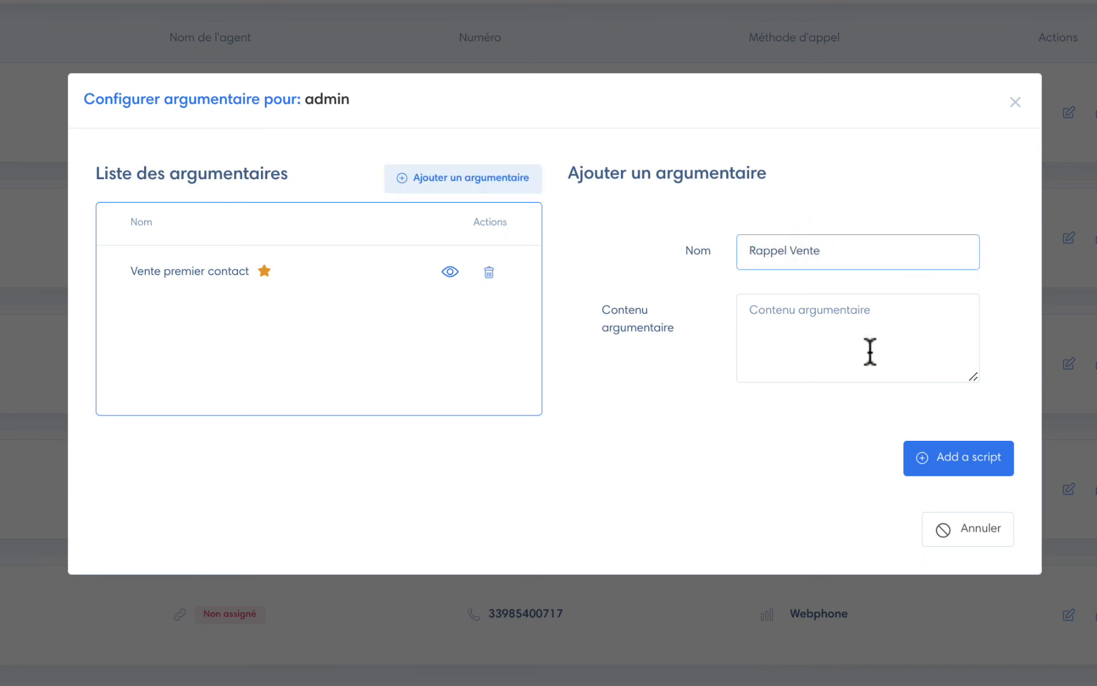
key(ctrl+v)
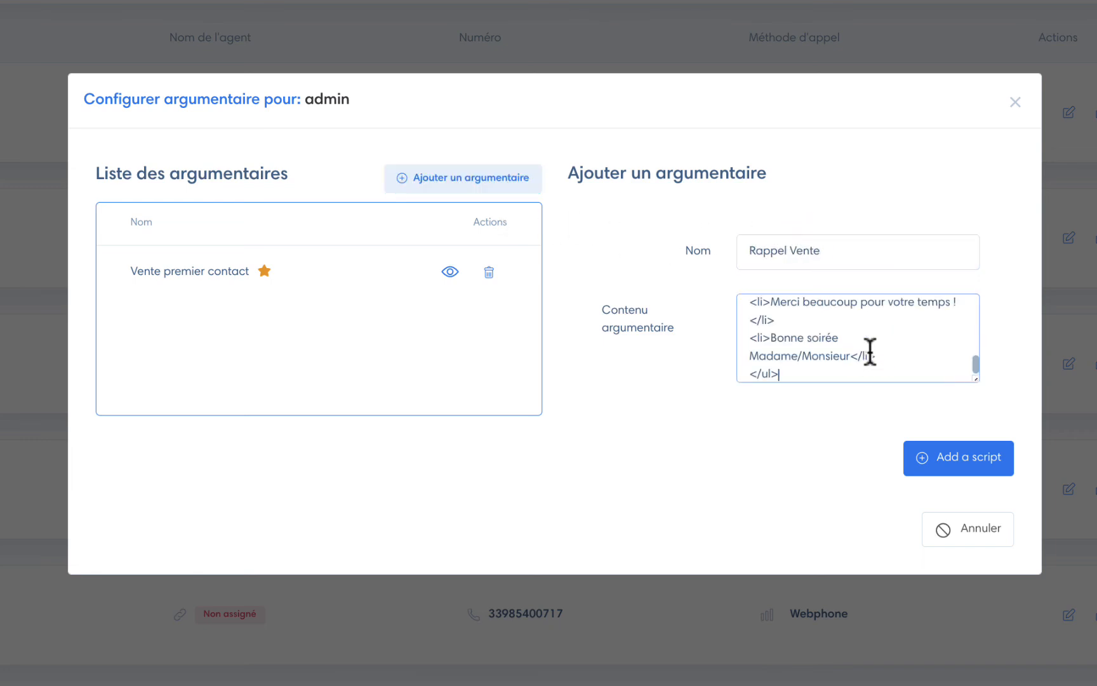
click(963, 456)
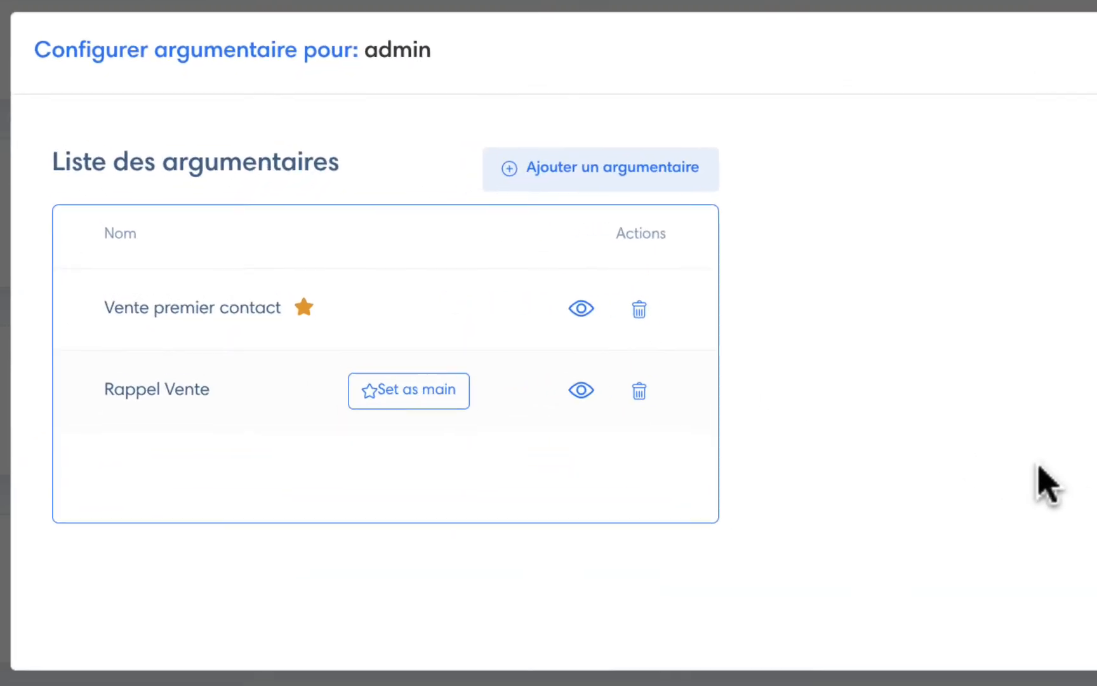
click(429, 407)
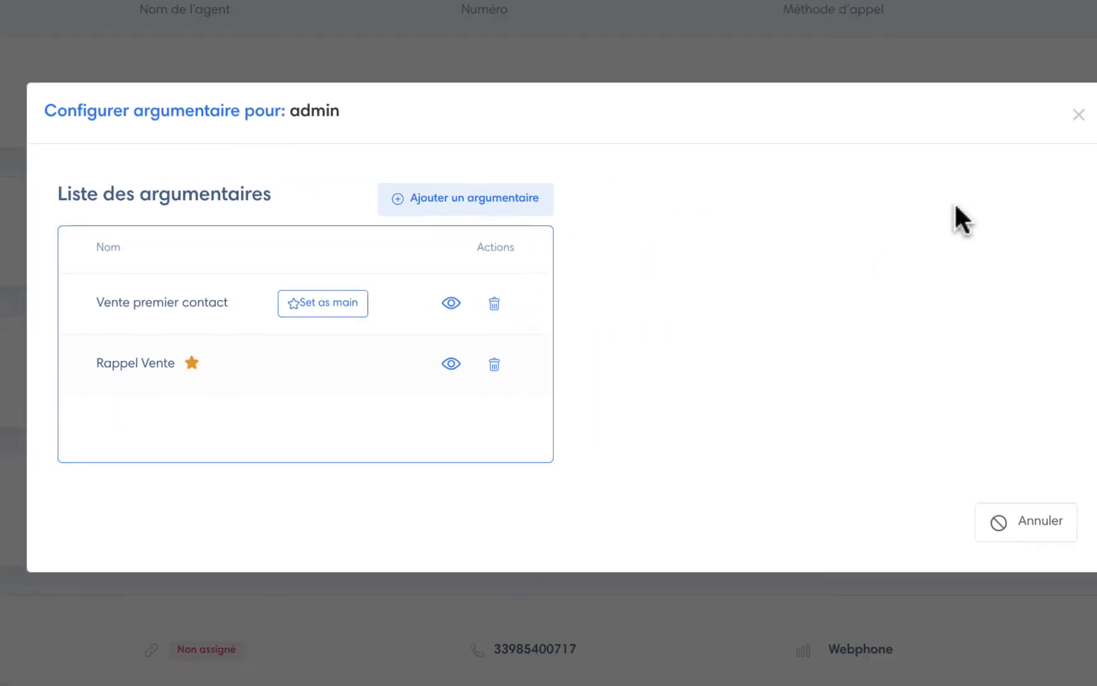
click(1079, 115)
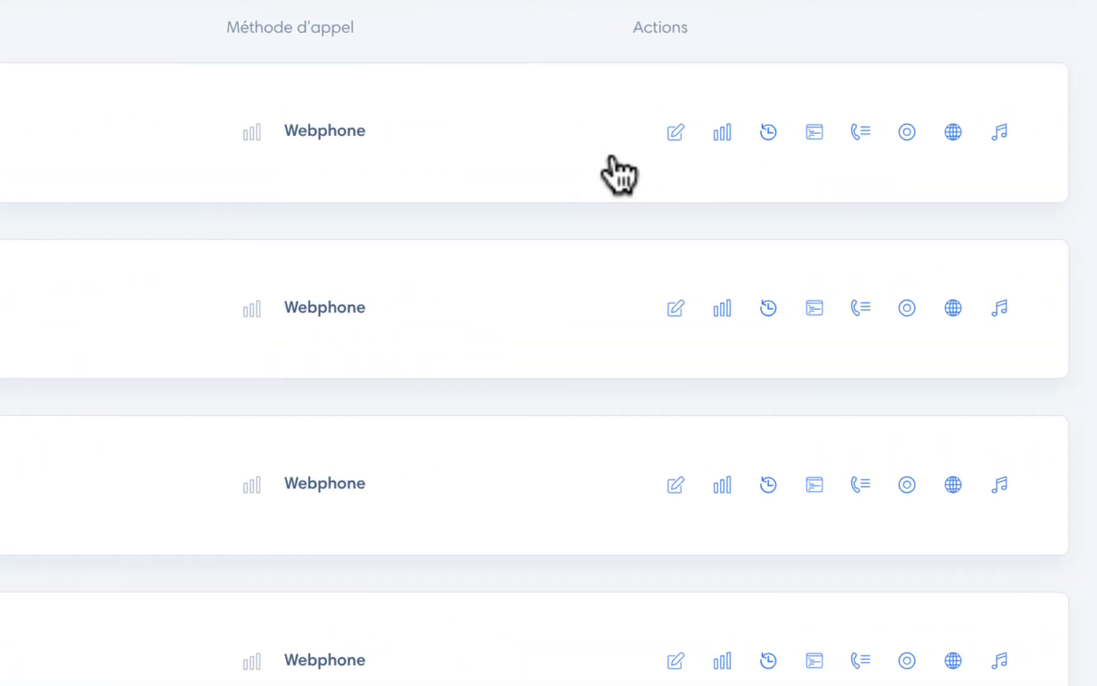
Step: Add an 'Agent' entry with a telephone number to admin's phonebook
click(861, 141)
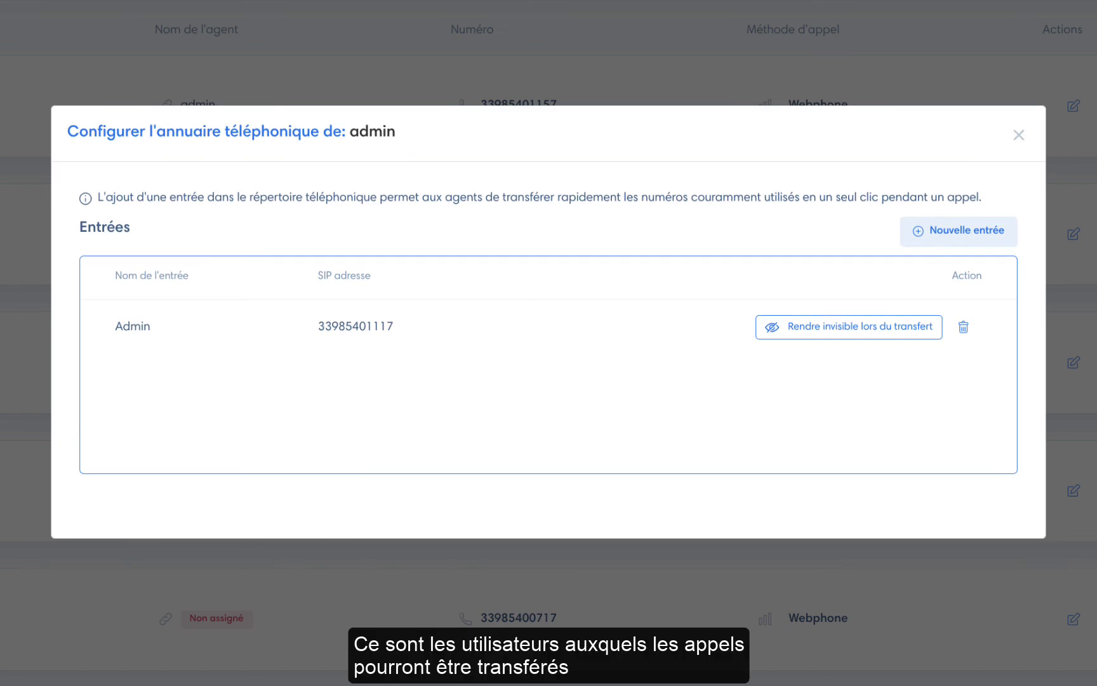
click(981, 230)
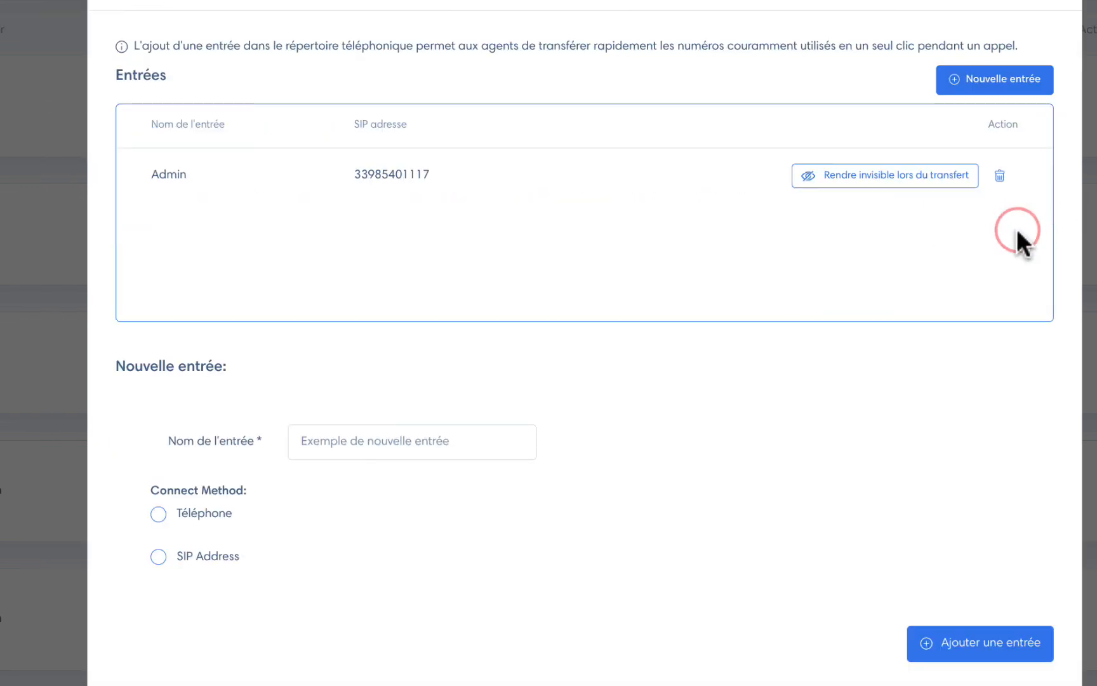
click(451, 441)
text(Agent)
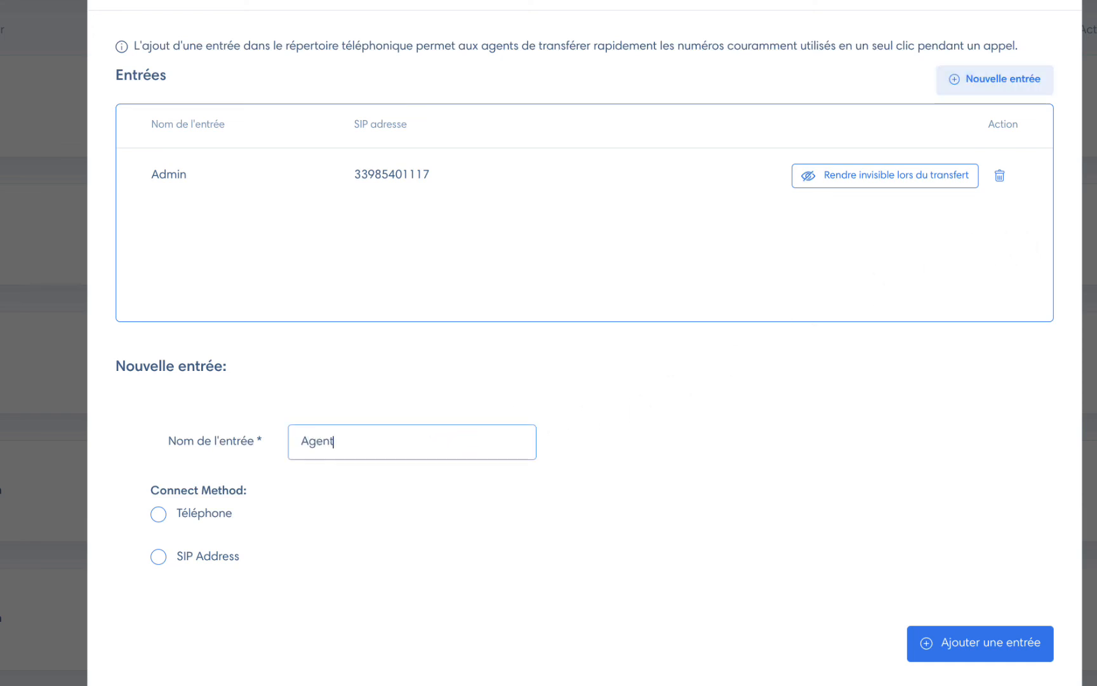
click(221, 511)
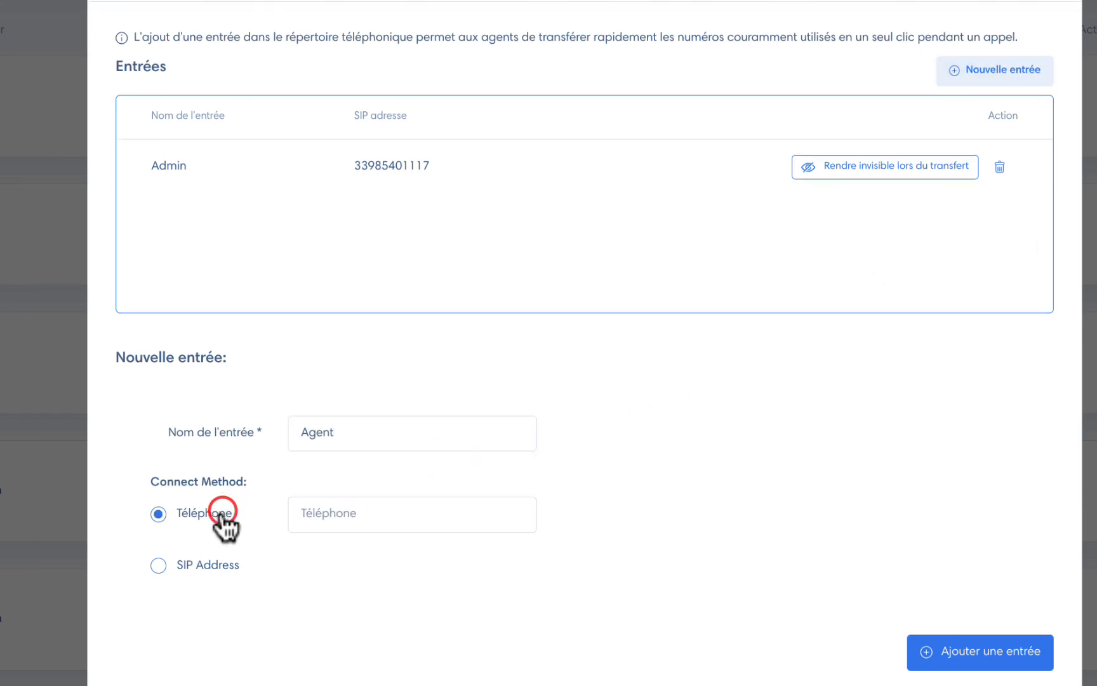
click(331, 511)
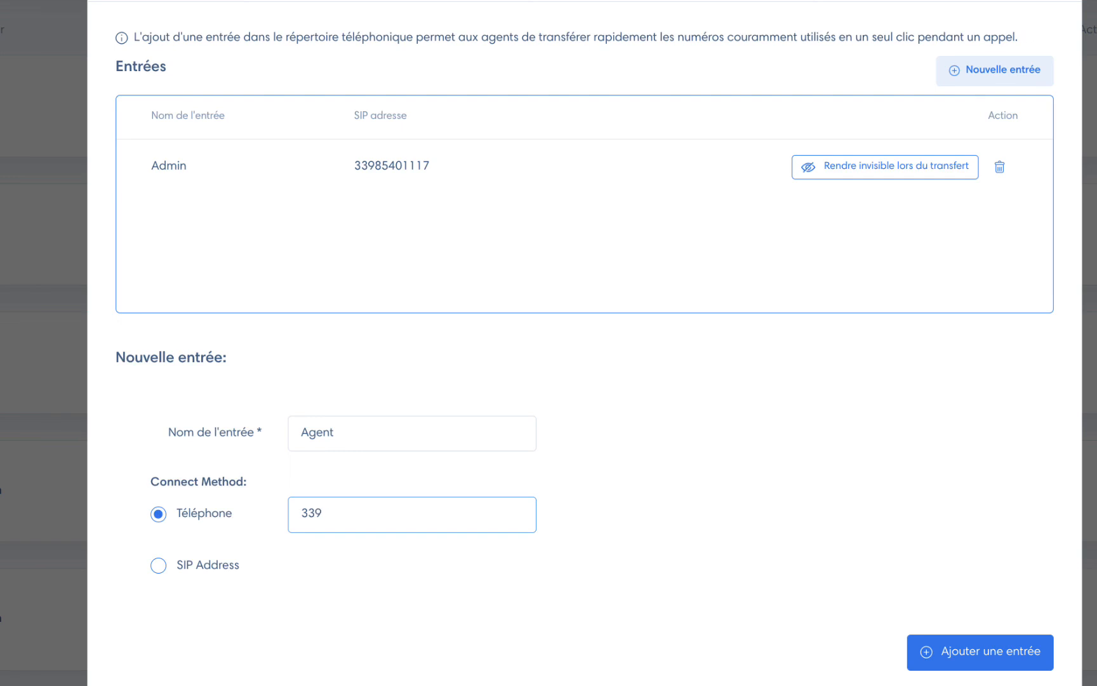
click(933, 648)
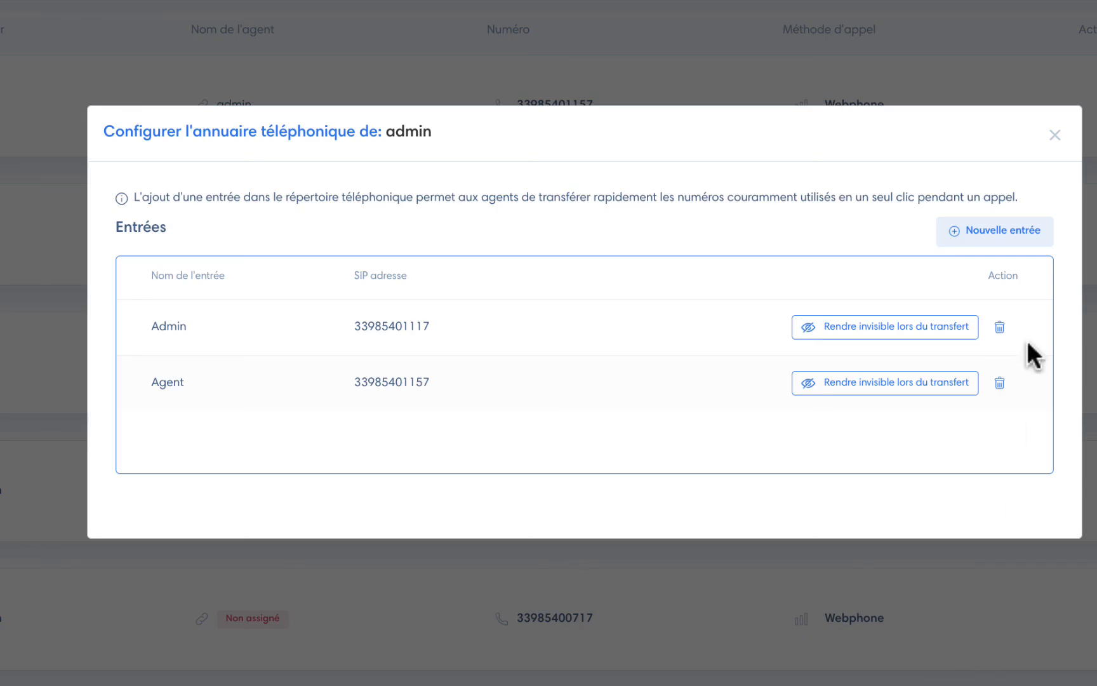
click(1054, 135)
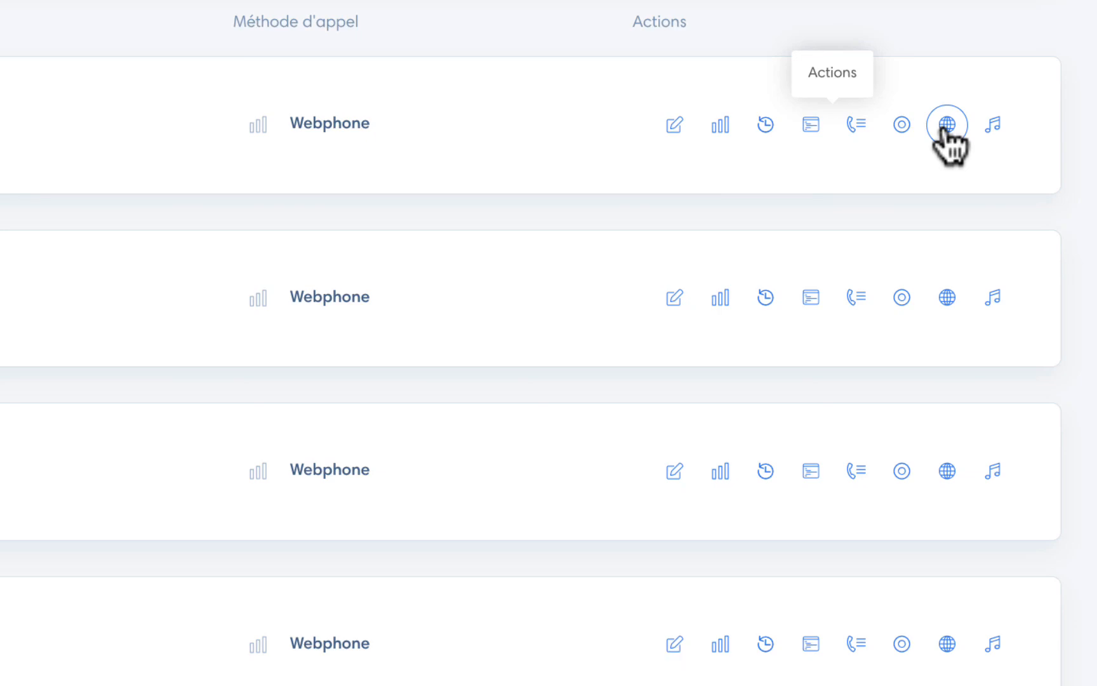
Step: Check admin's timezone, Eastern Time (UTC -05:00), and cancel without changes
click(945, 123)
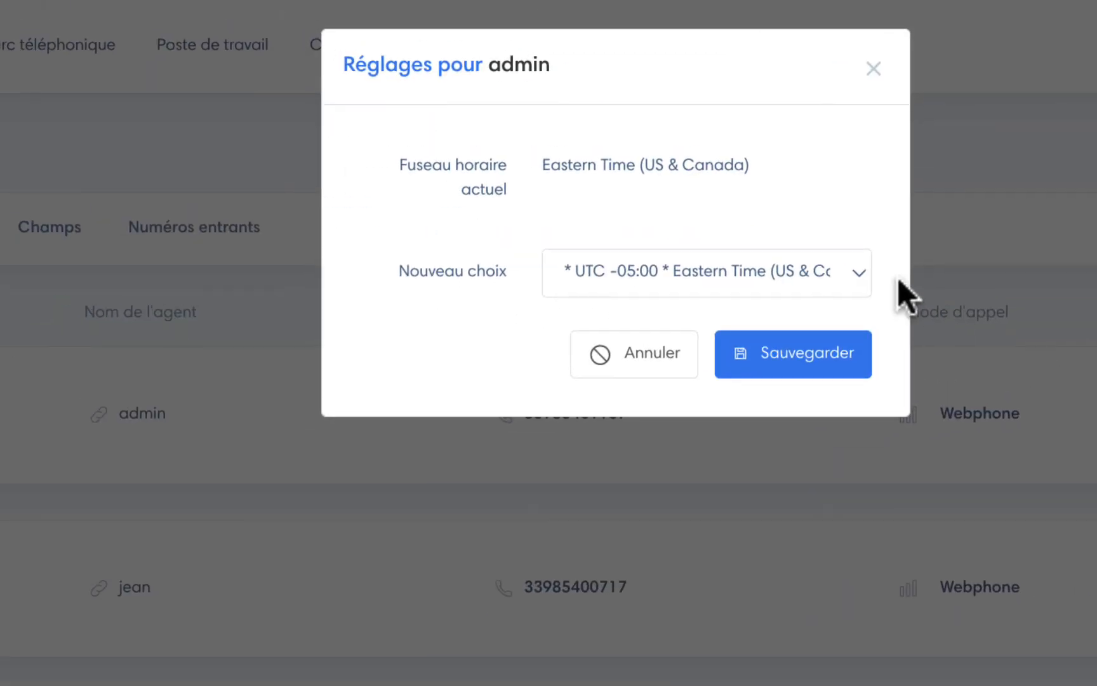
click(837, 267)
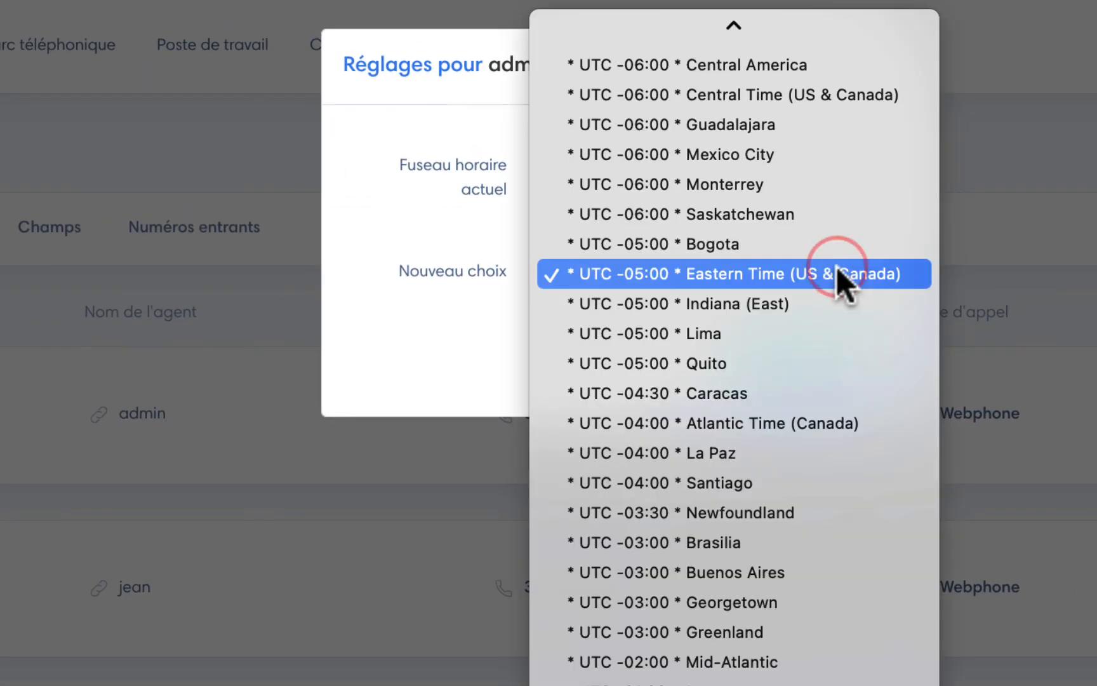
click(430, 254)
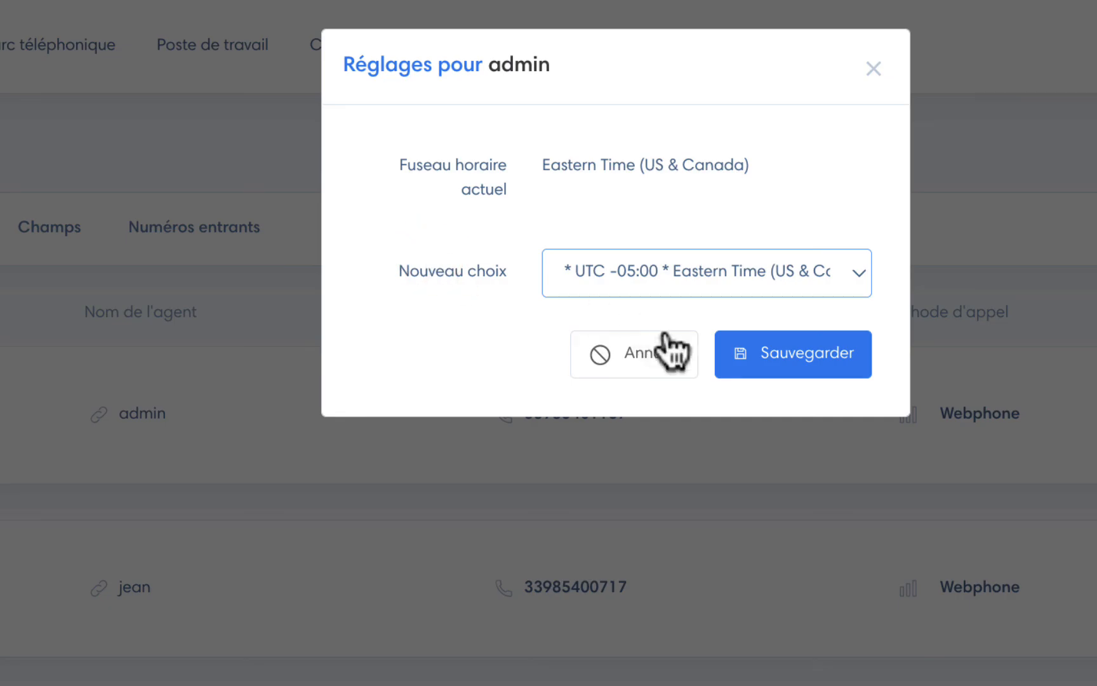
click(666, 351)
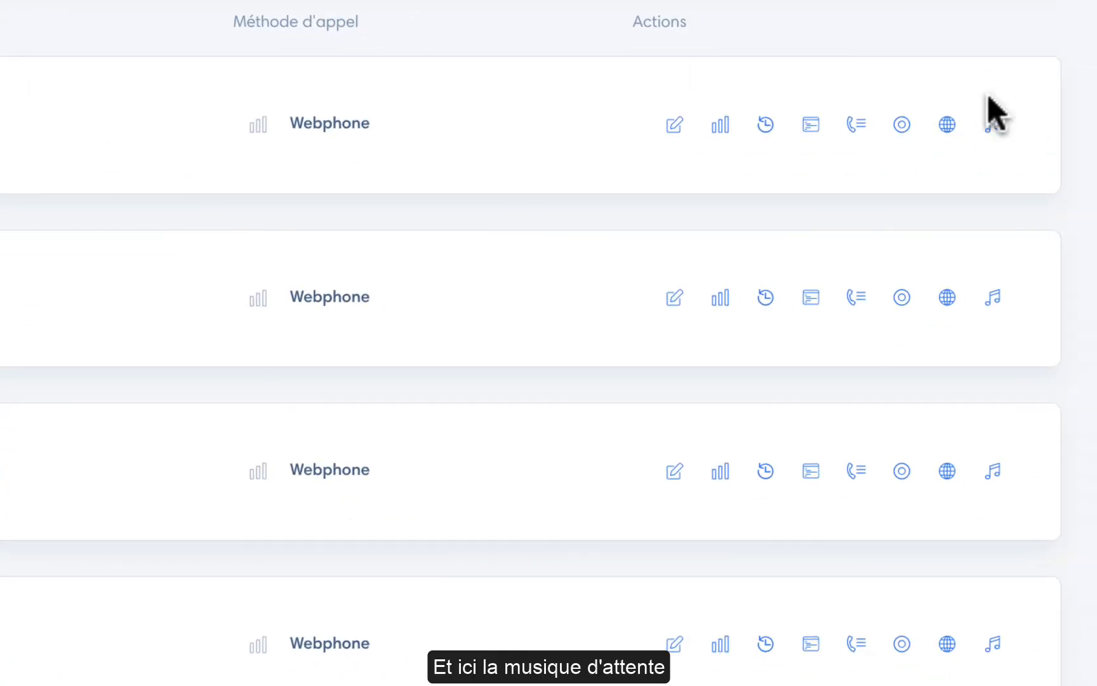
click(992, 125)
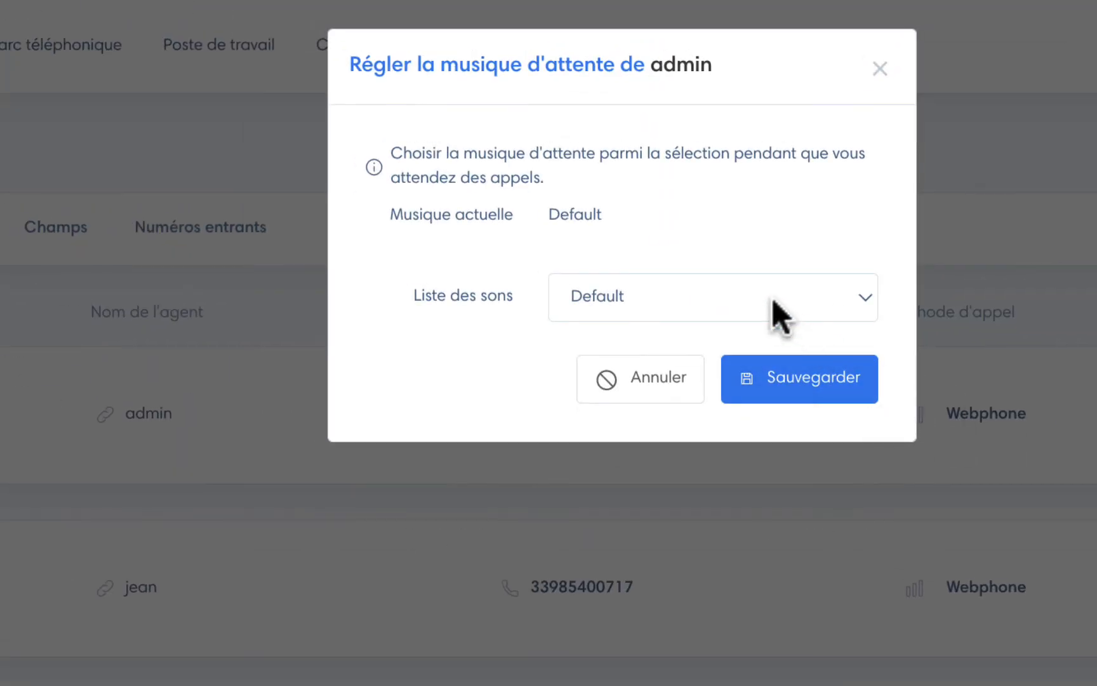
click(615, 219)
click(761, 219)
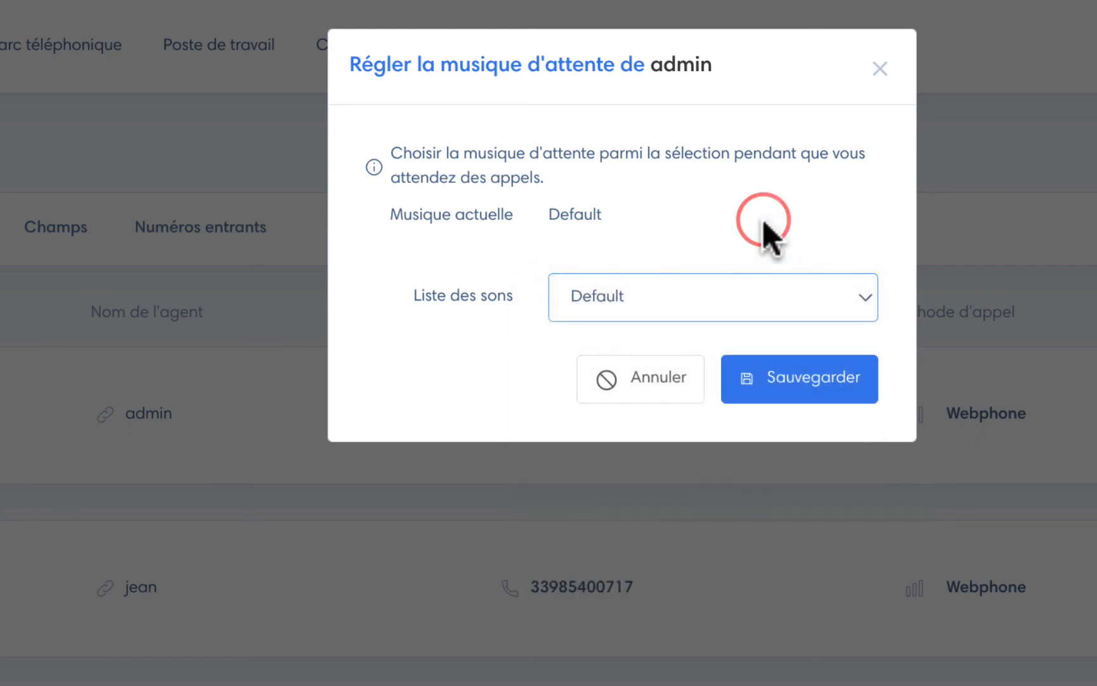
click(660, 383)
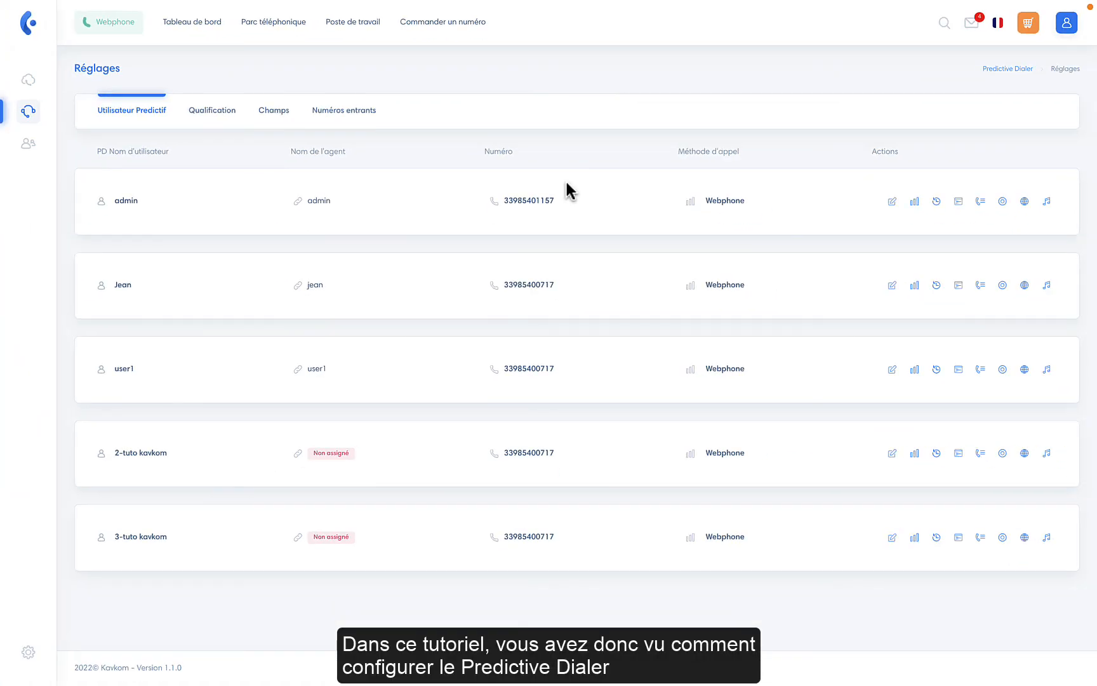